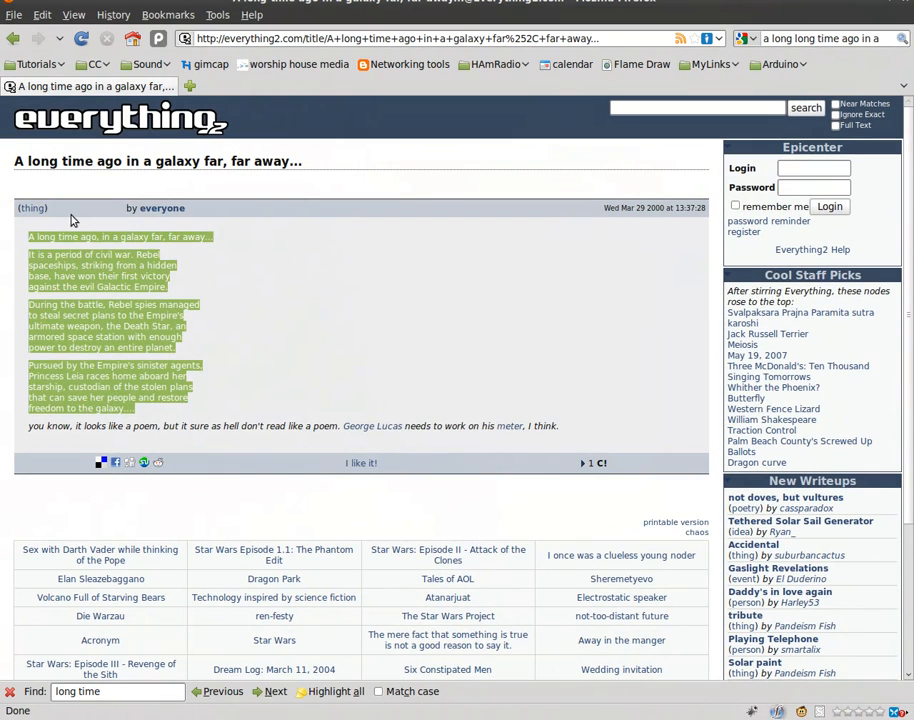
Step: Copy the Star Wars opening crawl text, from "A long time ago" through "freedom to the galaxy....", from the web page
{"action": "left_click", "coordinate": [230, 333]}
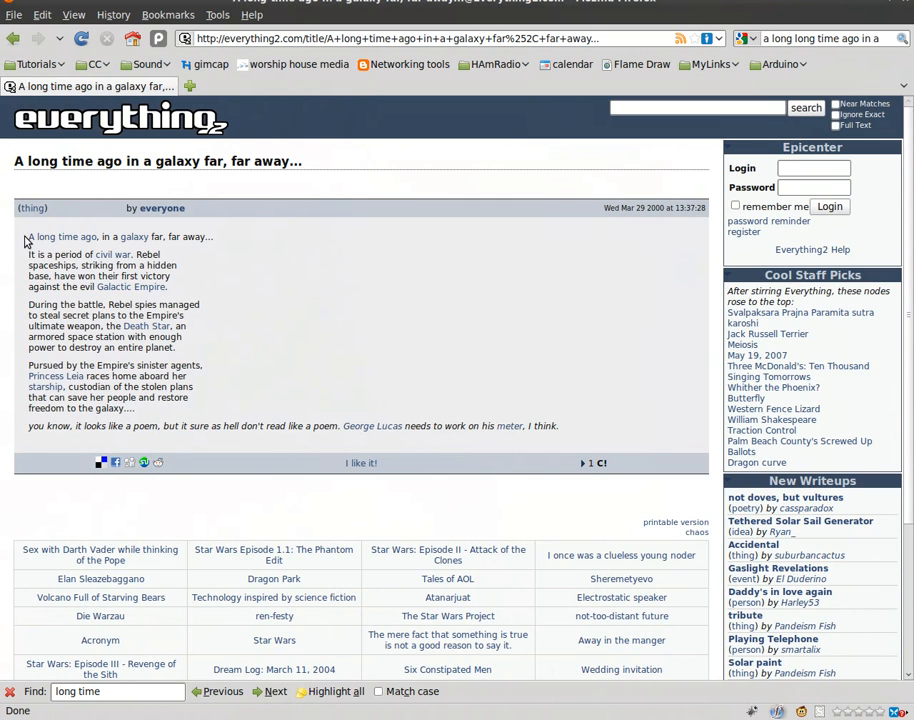
{"action": "left_click_drag", "start_coordinate": [29, 239], "coordinate": [194, 411]}
{"action": "key", "text": "ctrl+c"}
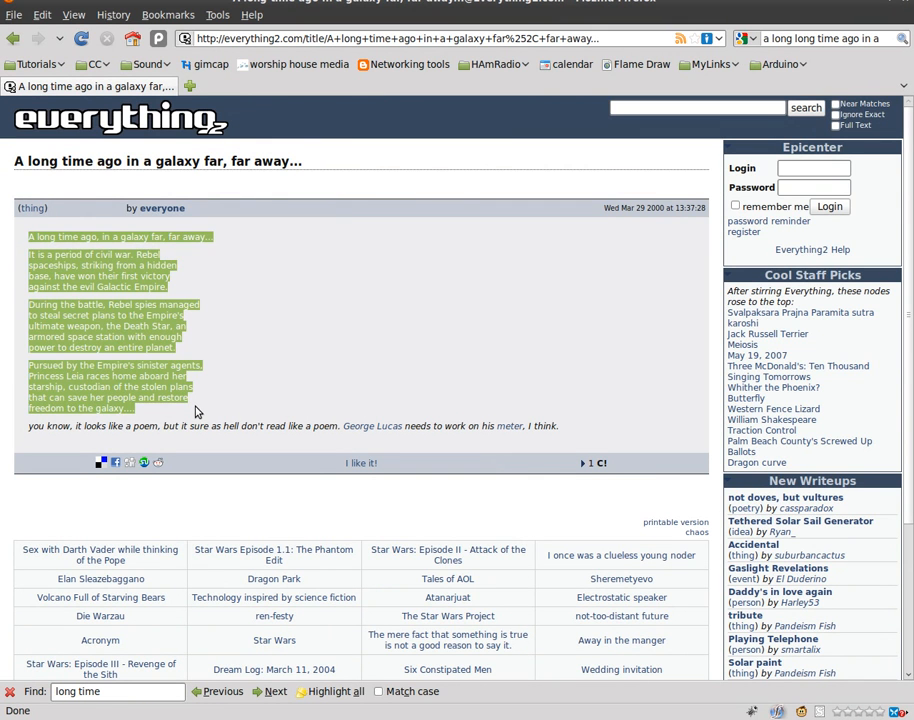
{"action": "key", "text": "super+space"}
{"action": "type", "text": "g"}
{"action": "key", "text": "Return"}
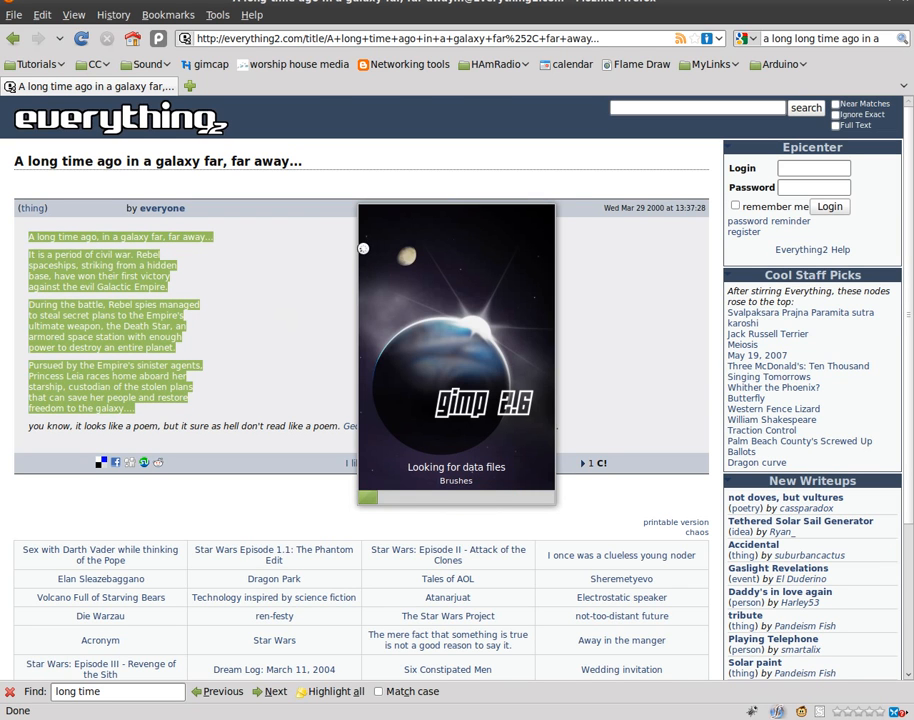
Step: Open gedit, paste the copied crawl text into the empty document, and close the GIMP toolbox window
{"action": "key", "text": "super+space"}
{"action": "type", "text": "ged"}
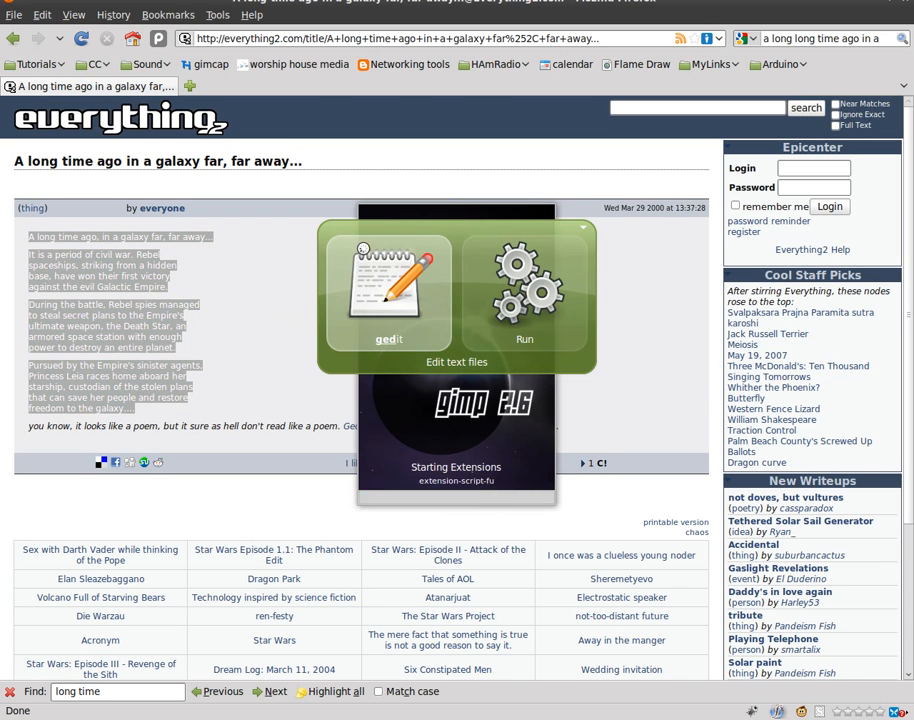
{"action": "key", "text": "Return"}
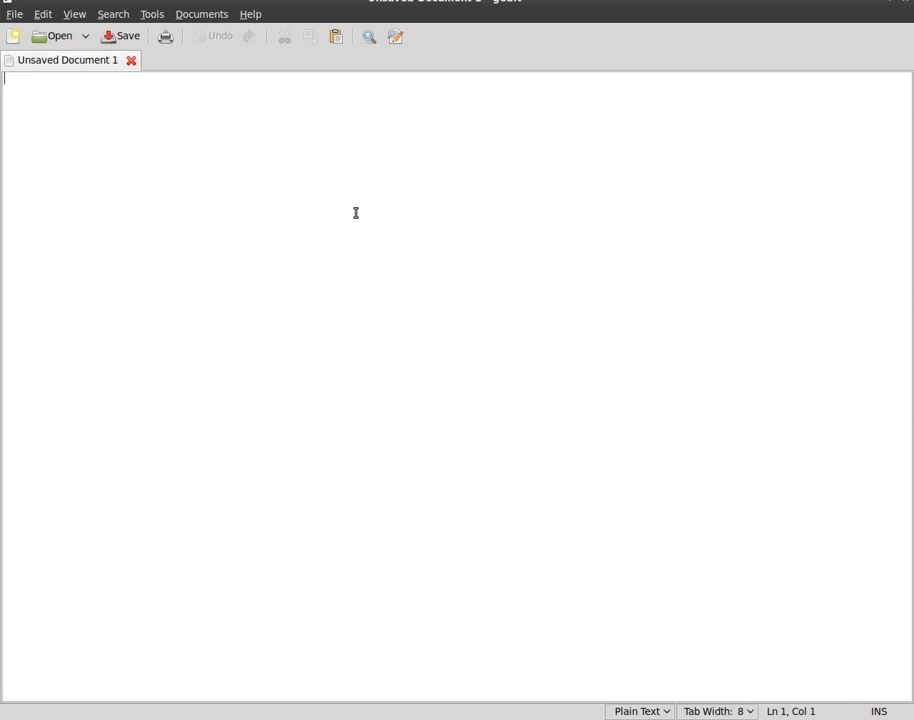
{"action": "key", "text": "ctrl+v"}
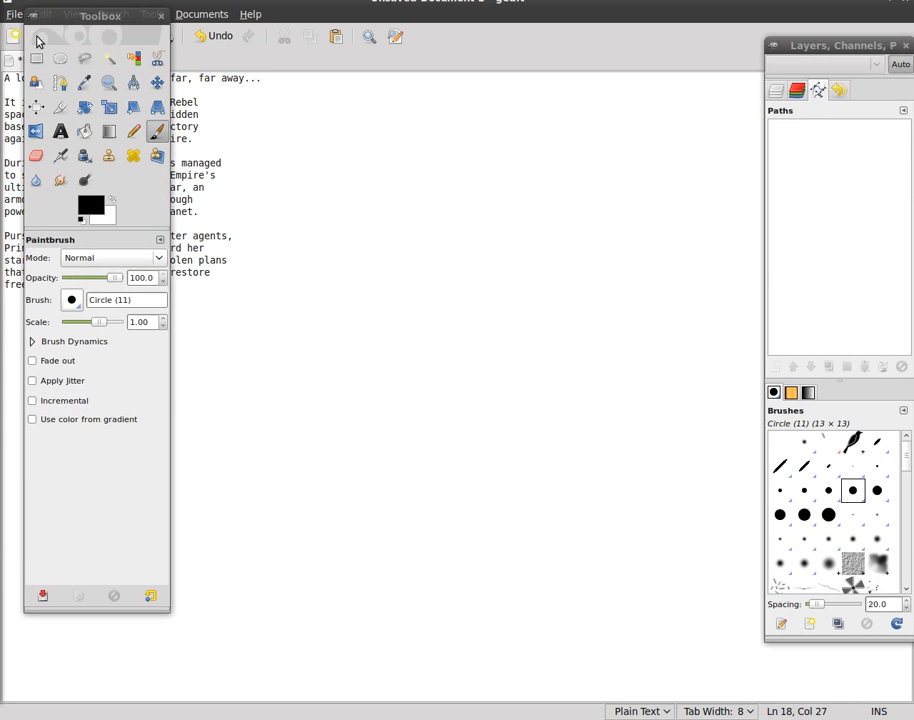
{"action": "left_click", "coordinate": [163, 18]}
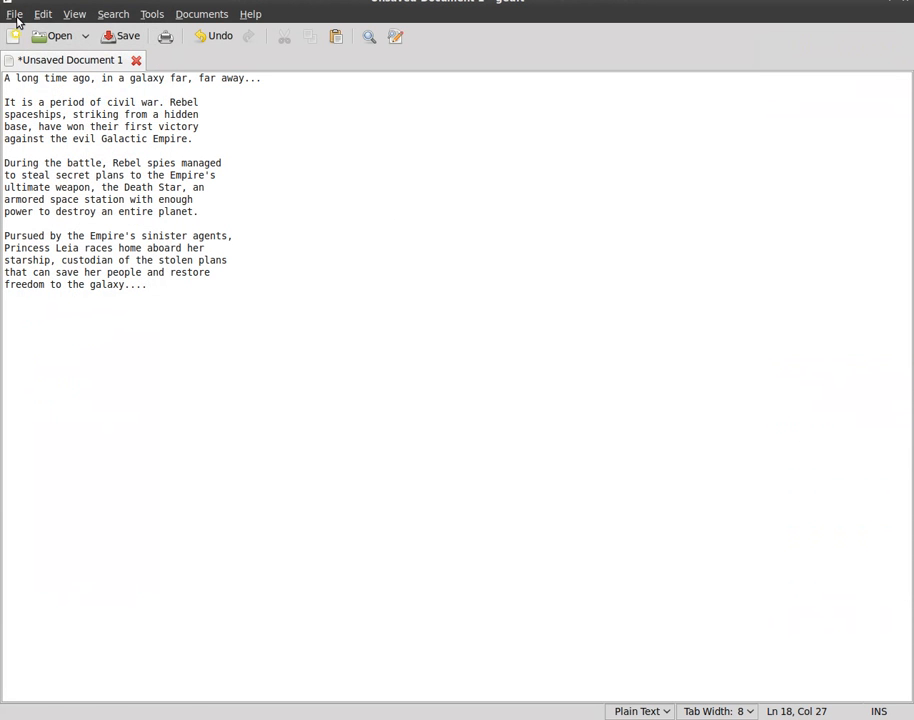
Step: Save the text document as /tmp/starintro
{"action": "left_click", "coordinate": [15, 18]}
{"action": "left_click", "coordinate": [43, 95]}
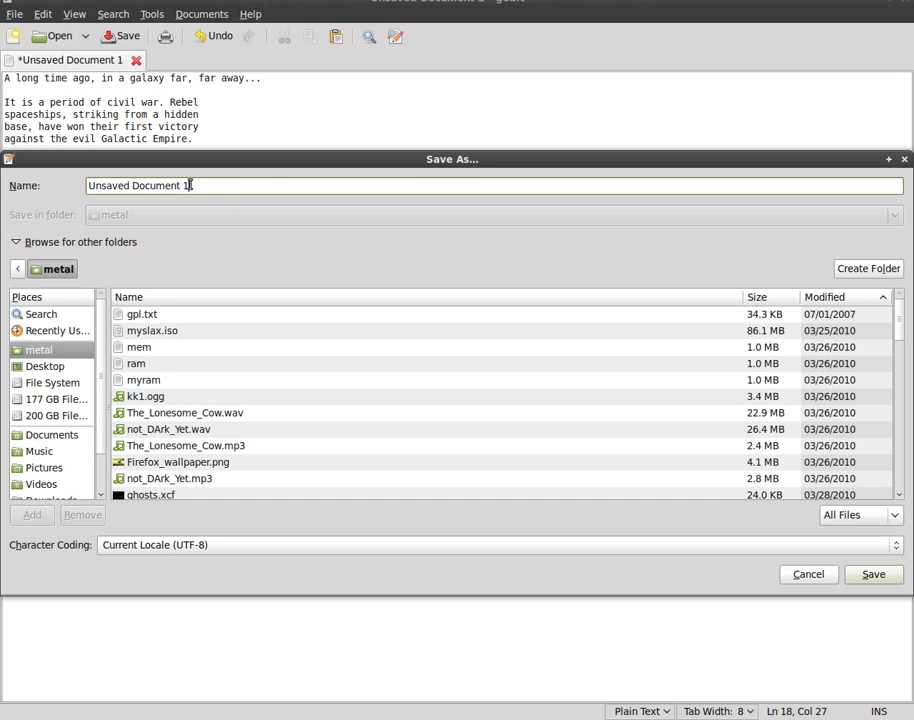
{"action": "type", "text": "/tmp/starintro"}
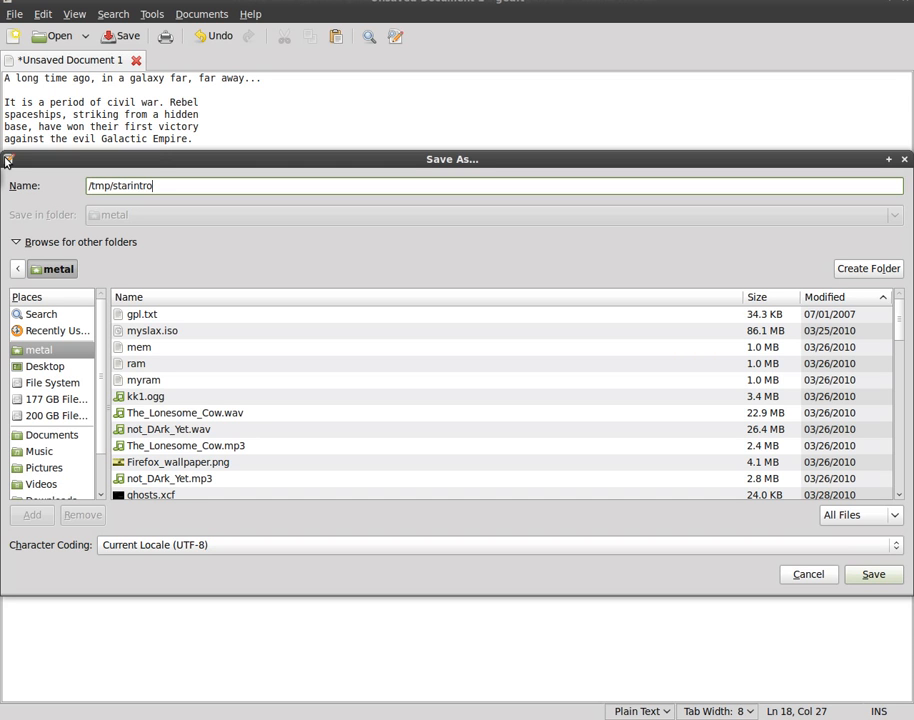
{"action": "key", "text": "Return"}
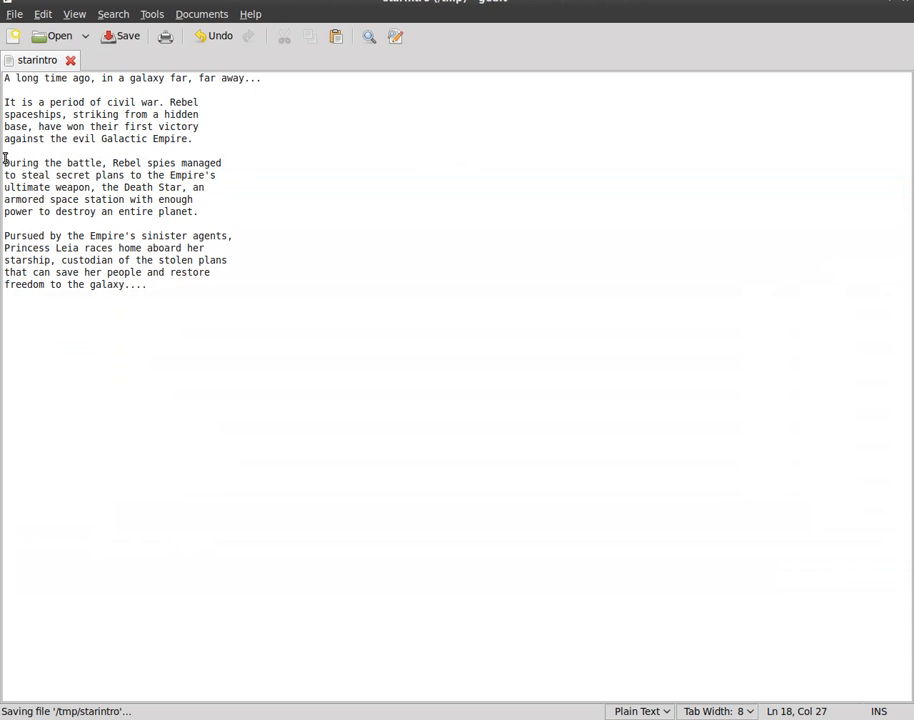
Step: Switch to Blender and load the factory settings, erasing the current scene
{"action": "key", "text": "super+space"}
{"action": "type", "text": "blen"}
{"action": "key", "text": "Return"}
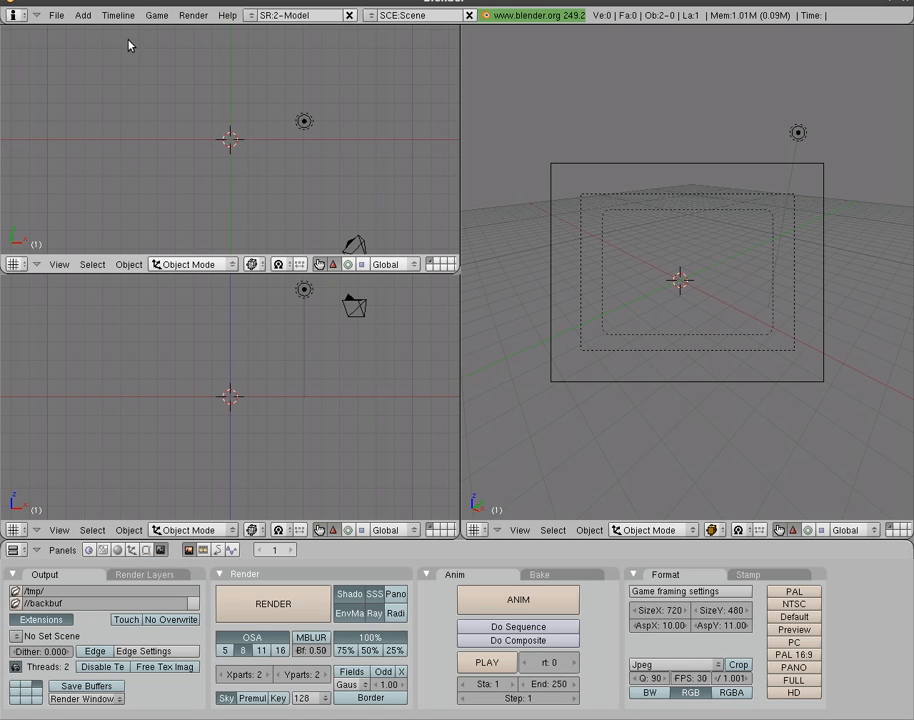
{"action": "left_click", "coordinate": [57, 15]}
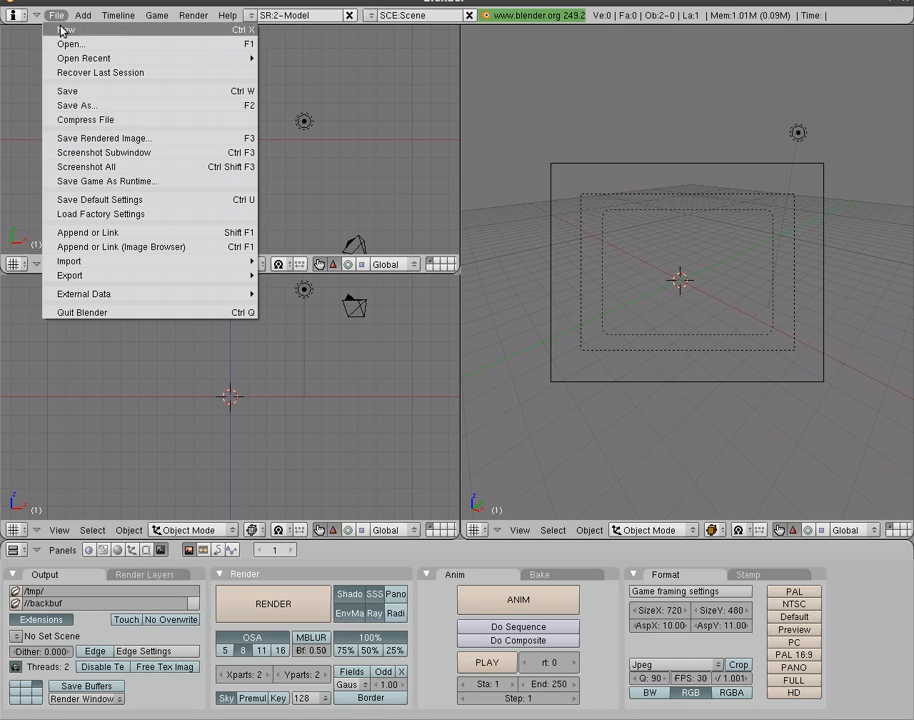
{"action": "left_click", "coordinate": [104, 214]}
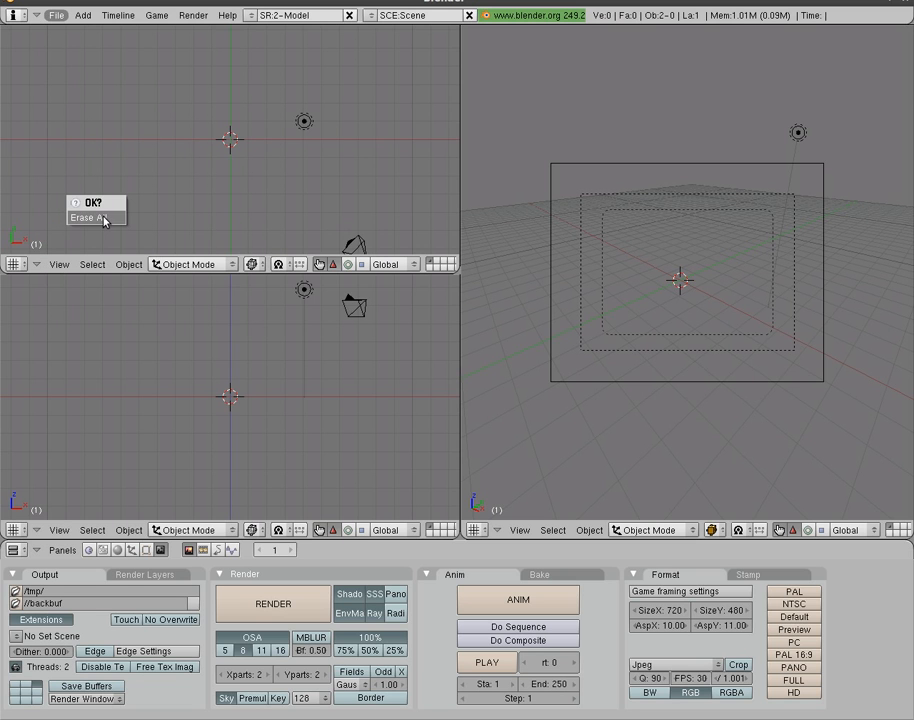
{"action": "left_click", "coordinate": [104, 218]}
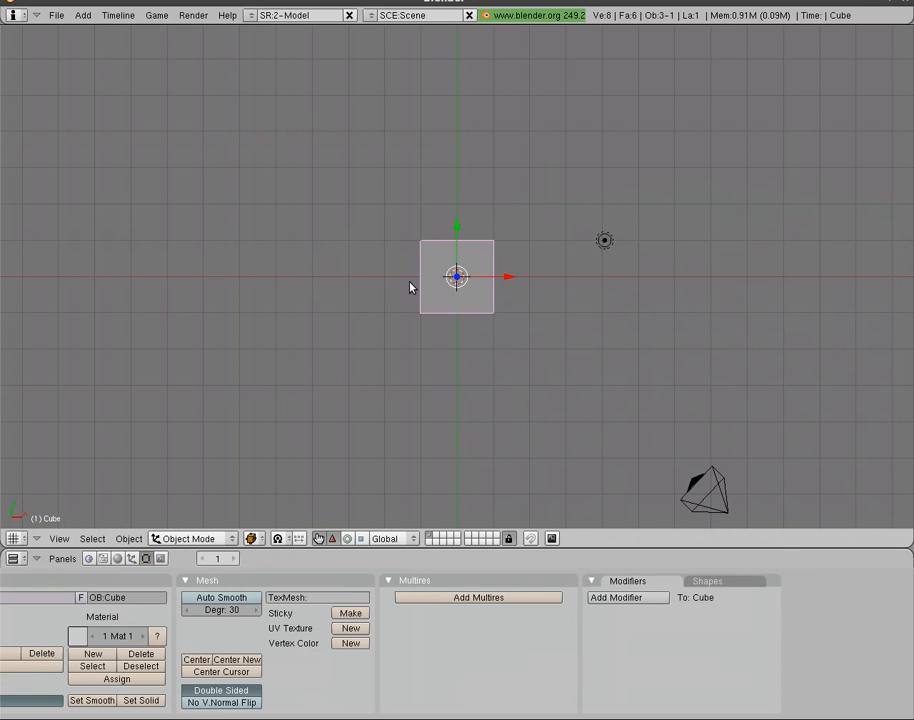
Step: Split the 3D view vertically in half and divide one half horizontally to get three viewports
{"action": "right_click", "coordinate": [460, 548]}
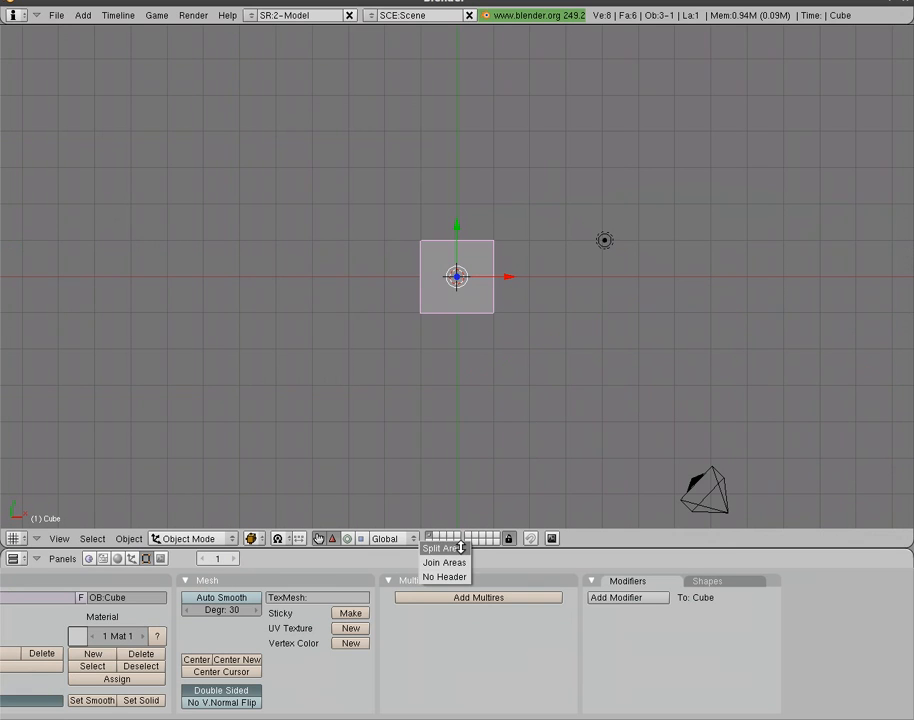
{"action": "left_click", "coordinate": [460, 548]}
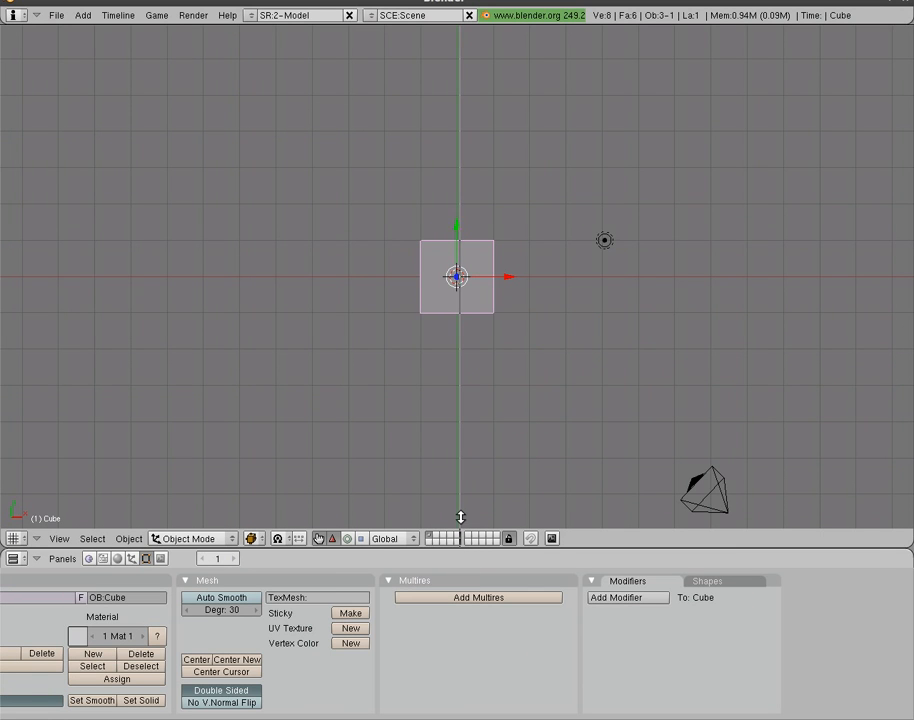
{"action": "left_click", "coordinate": [459, 516]}
{"action": "right_click", "coordinate": [457, 280]}
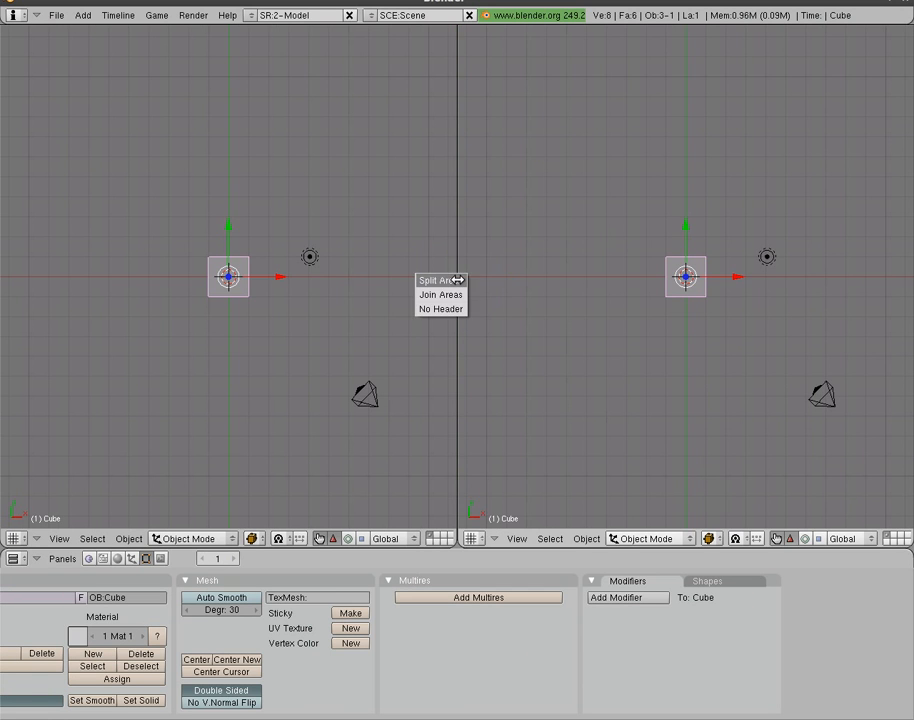
{"action": "left_click", "coordinate": [457, 280]}
{"action": "left_click", "coordinate": [451, 273]}
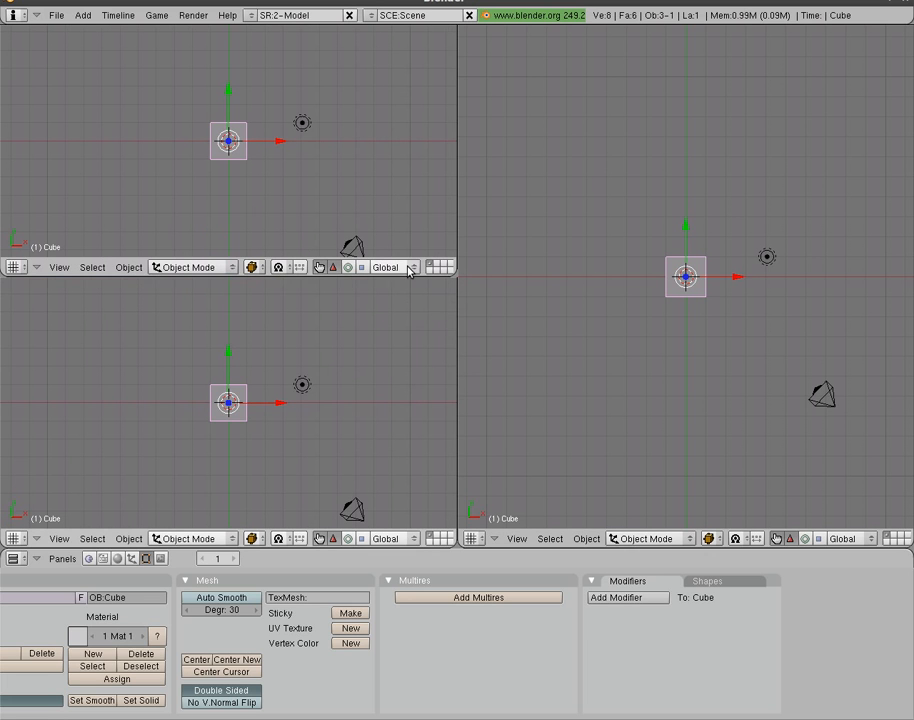
Step: Delete the default cube, then set the lower small viewport to front view and the large viewport to camera view
{"action": "key", "text": "x"}
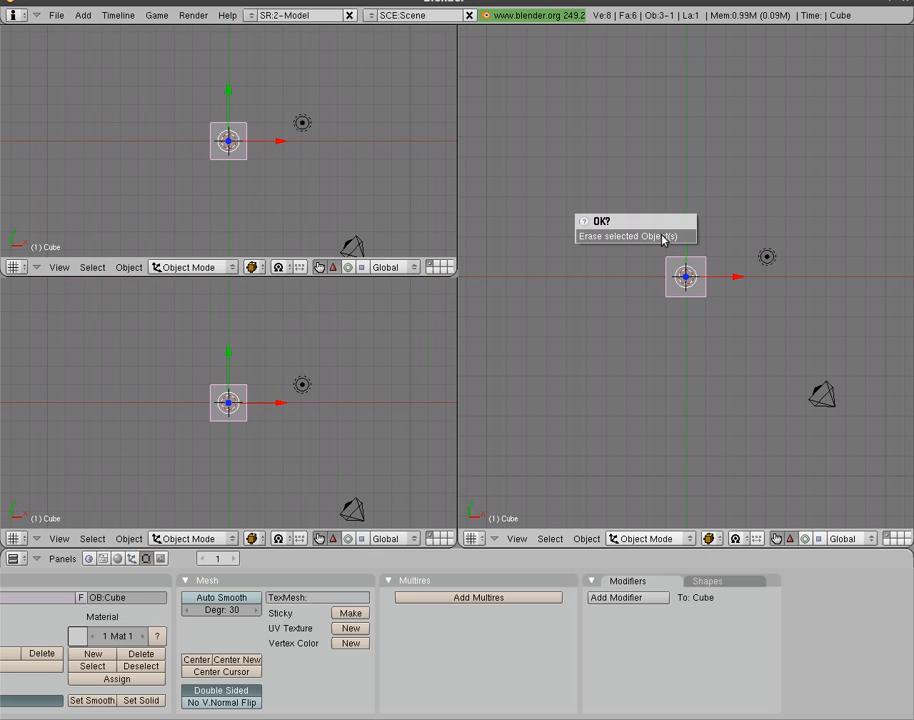
{"action": "left_click", "coordinate": [662, 236]}
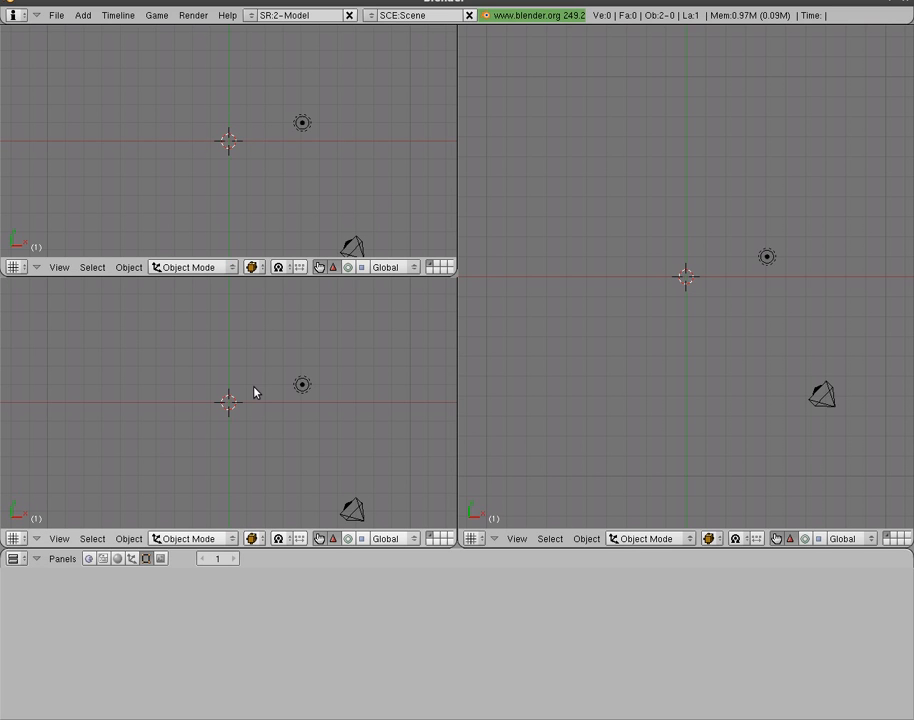
{"action": "key", "text": "KP_1"}
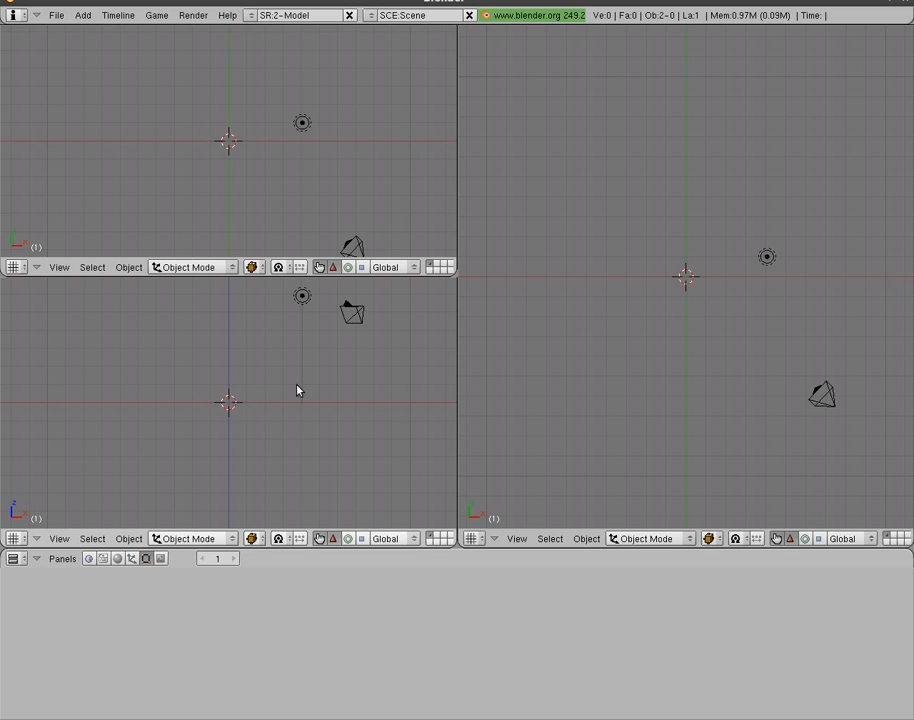
{"action": "key", "text": "KP_0"}
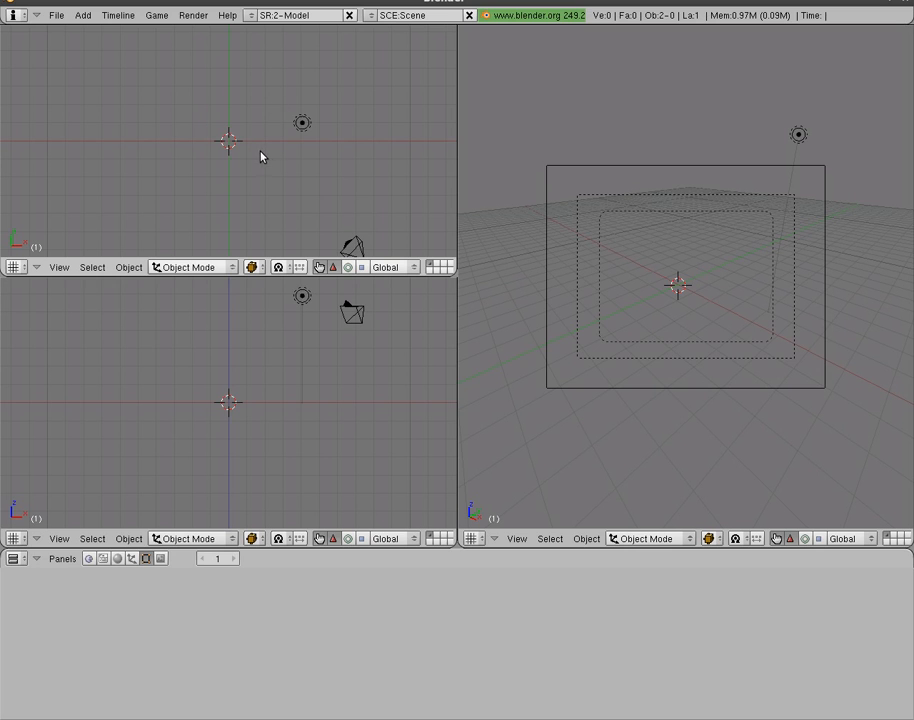
Step: Add a text object at the 3D cursor in the top-view viewport and centre its alignment
{"action": "key", "text": "space"}
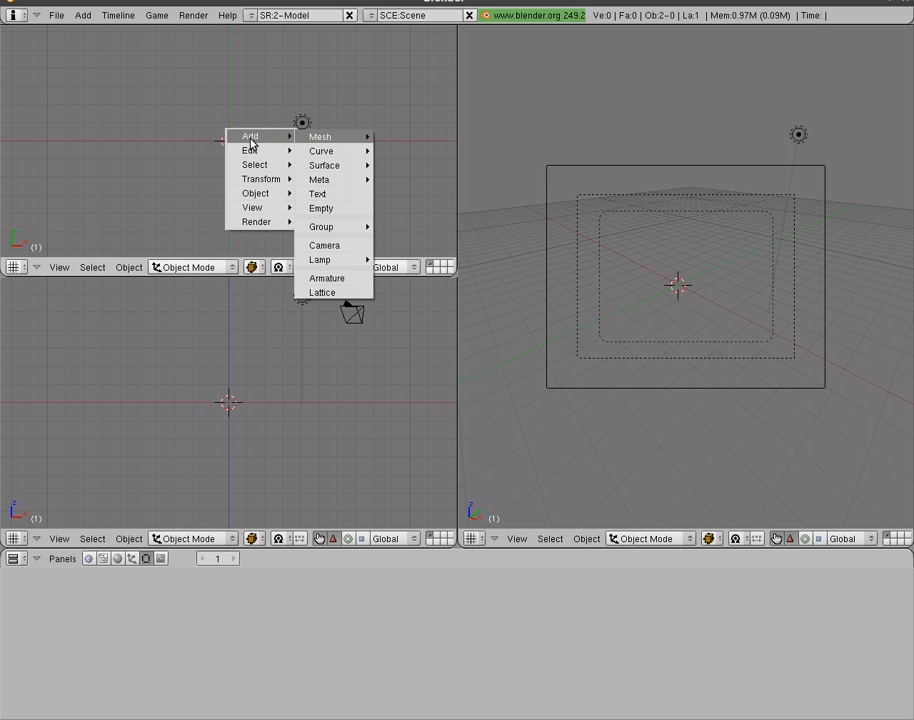
{"action": "mouse_move", "coordinate": [323, 139]}
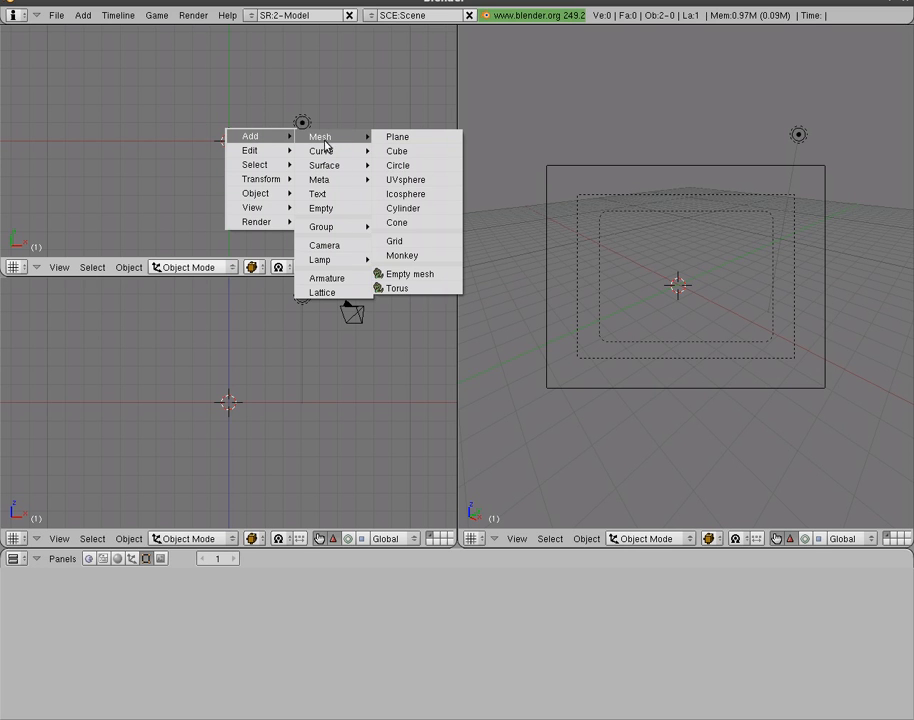
{"action": "left_click", "coordinate": [330, 196]}
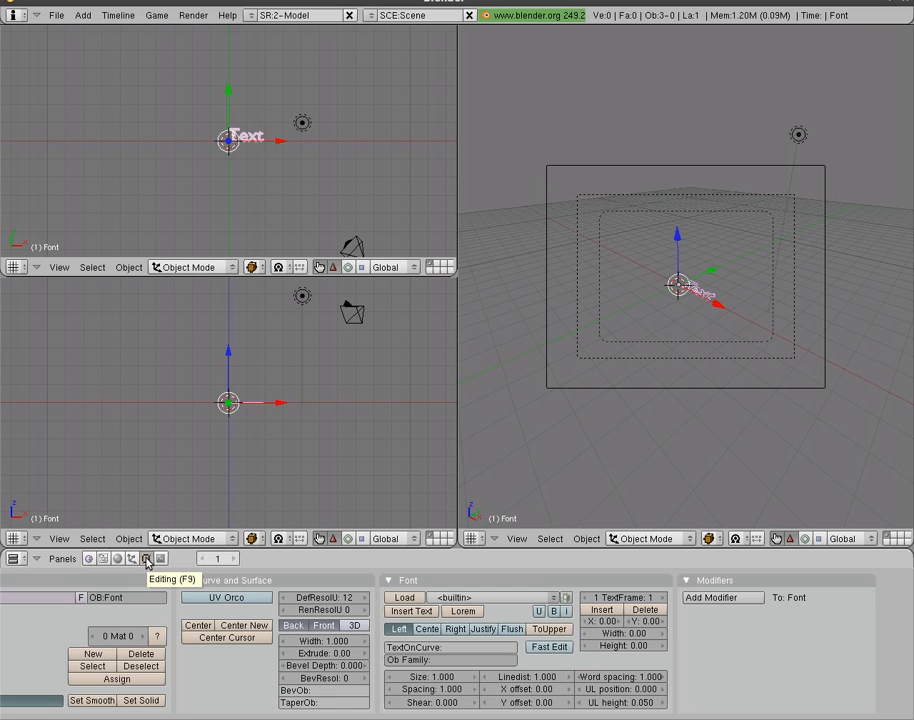
{"action": "left_click", "coordinate": [431, 632]}
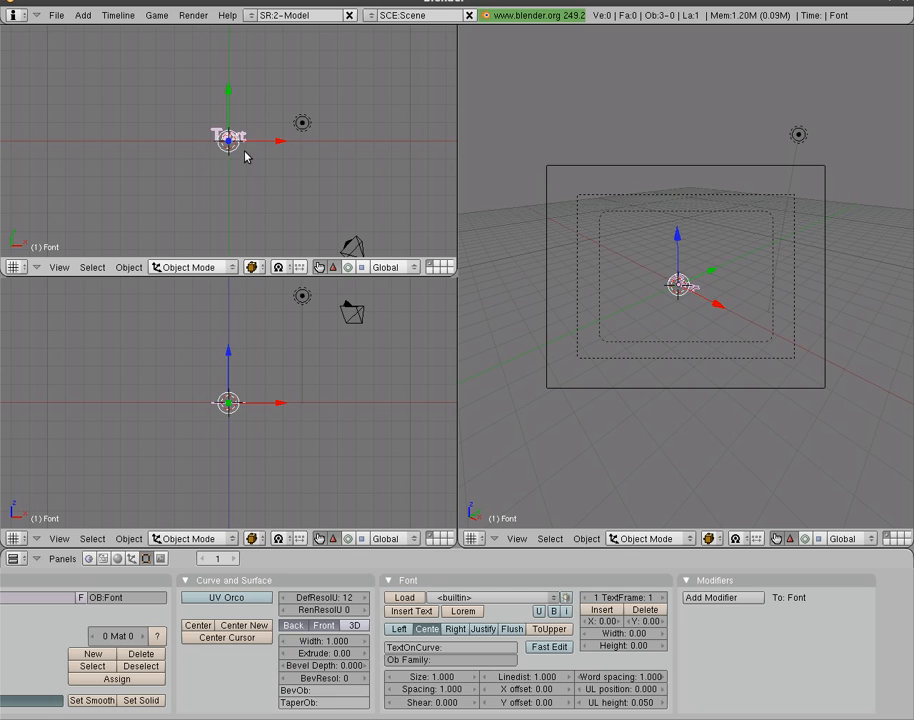
Step: Clear the placeholder word "Text" from the text object in Edit Mode
{"action": "key", "text": "Tab"}
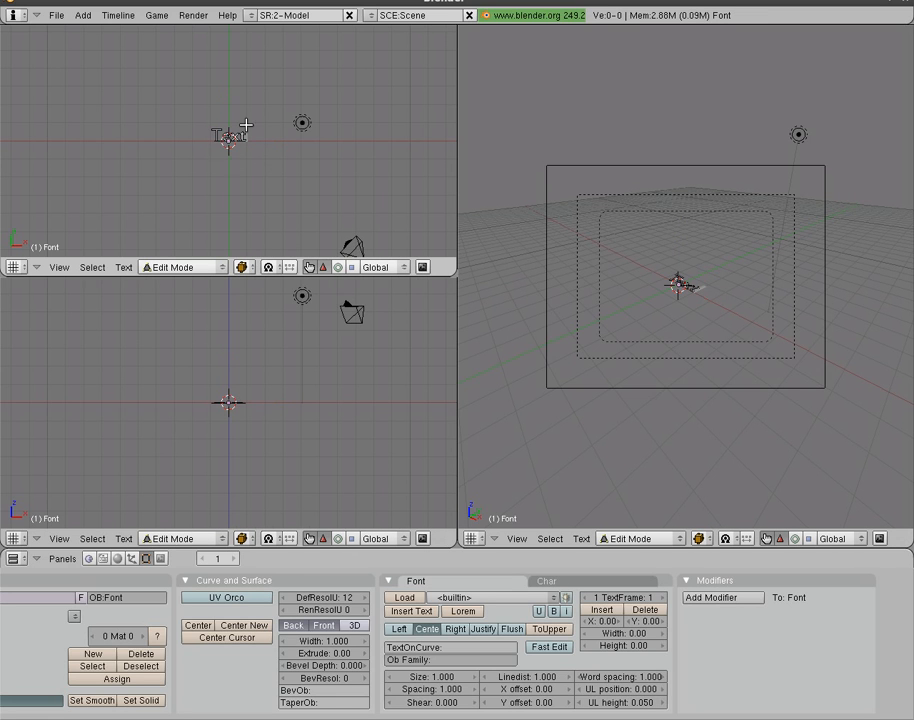
{"action": "key", "text": "BackSpace"}
{"action": "key", "text": "BackSpace"}
{"action": "key", "text": "BackSpace"}
{"action": "key", "text": "BackSpace"}
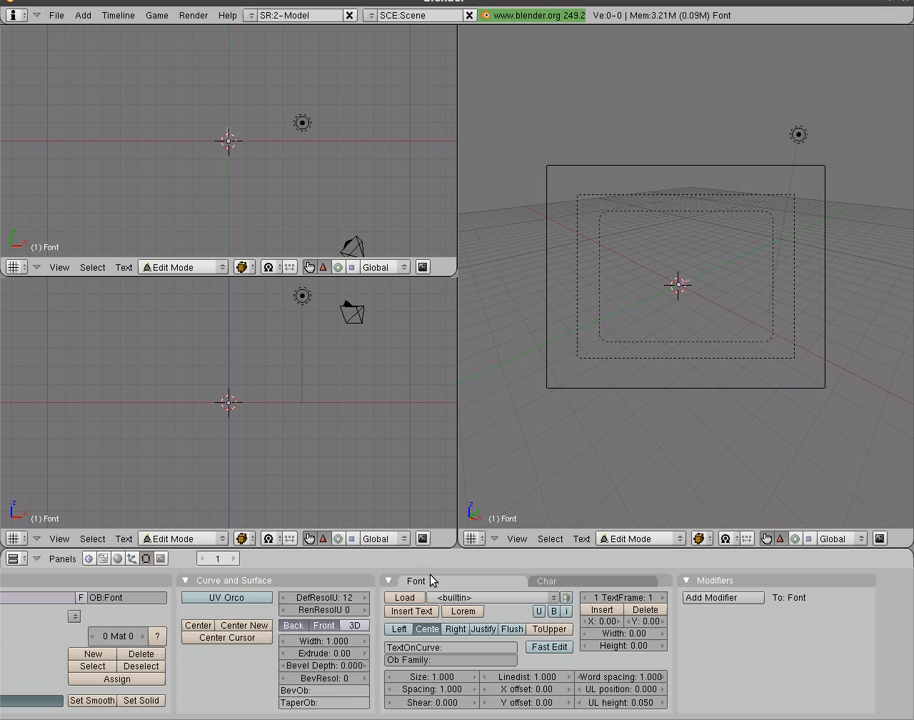
Step: Insert the contents of the text file /tmp/starintro into the text object
{"action": "left_click", "coordinate": [407, 615]}
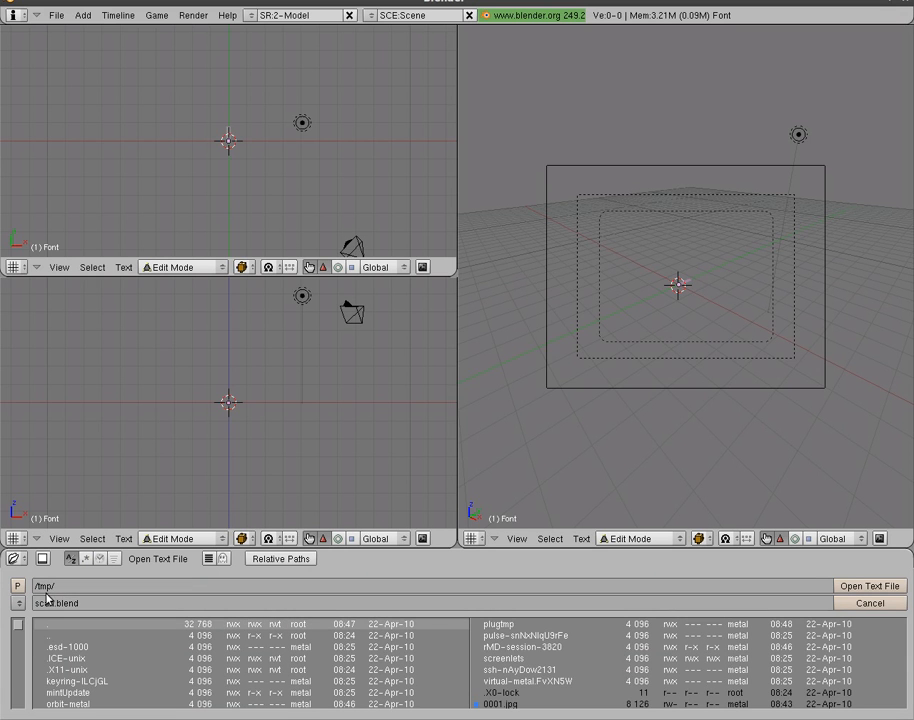
{"action": "scroll", "coordinate": [594, 681], "scroll_direction": "down", "scroll_amount": 3}
{"action": "scroll", "coordinate": [594, 681], "scroll_direction": "down", "scroll_amount": 12}
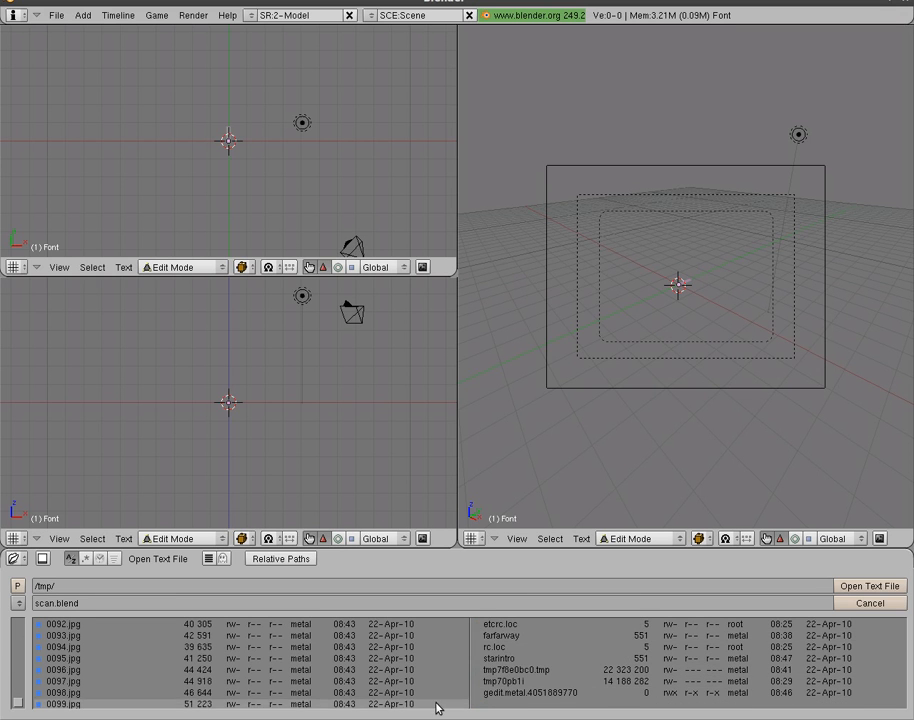
{"action": "left_click", "coordinate": [536, 658]}
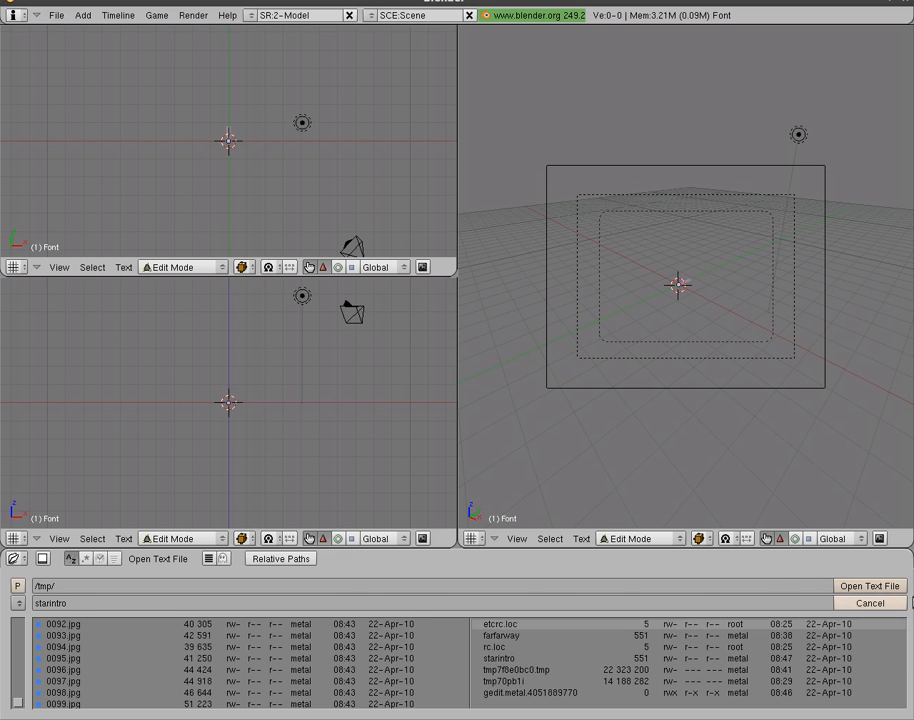
{"action": "left_click", "coordinate": [872, 586]}
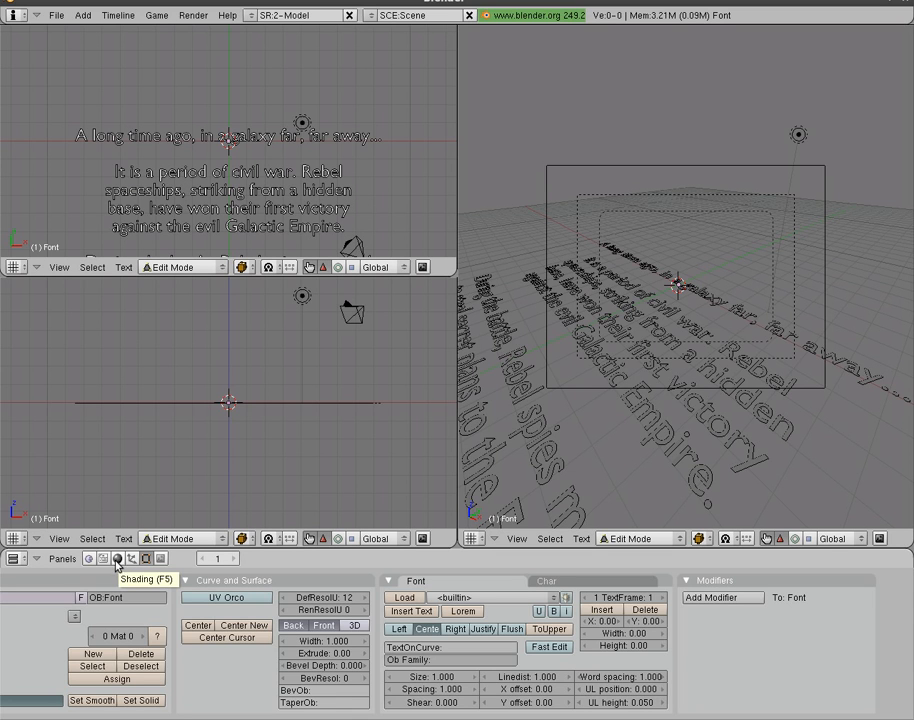
Step: Add a new material to the text and set its colour to yellow, R 0.985, G 1.000, B 0.000
{"action": "left_click", "coordinate": [119, 560]}
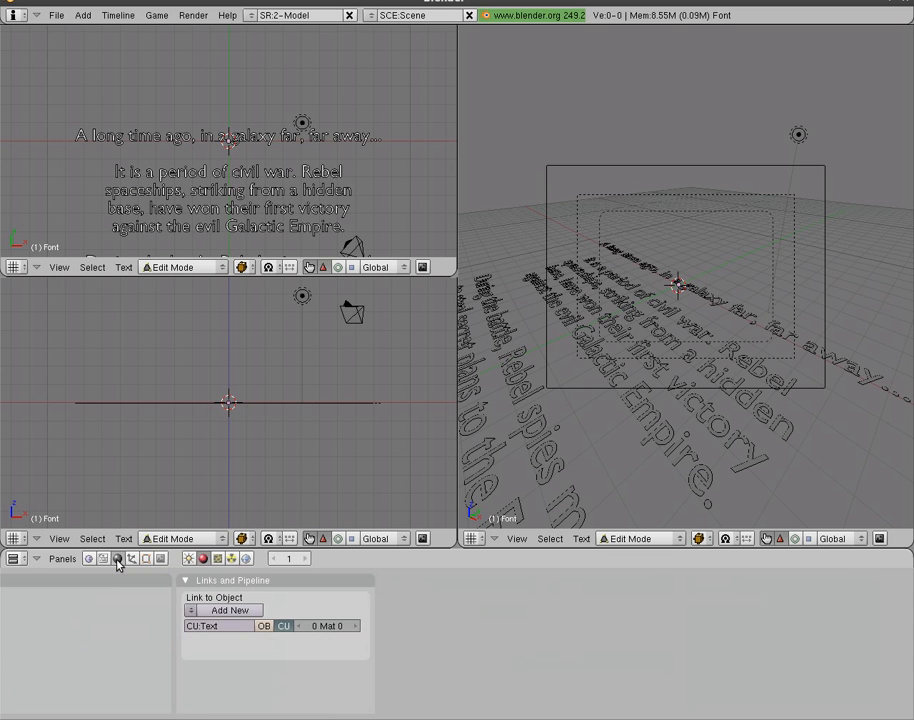
{"action": "left_click", "coordinate": [216, 610]}
{"action": "left_click", "coordinate": [209, 666]}
{"action": "left_click", "coordinate": [209, 648]}
{"action": "left_click_drag", "start_coordinate": [272, 560], "coordinate": [311, 515]}
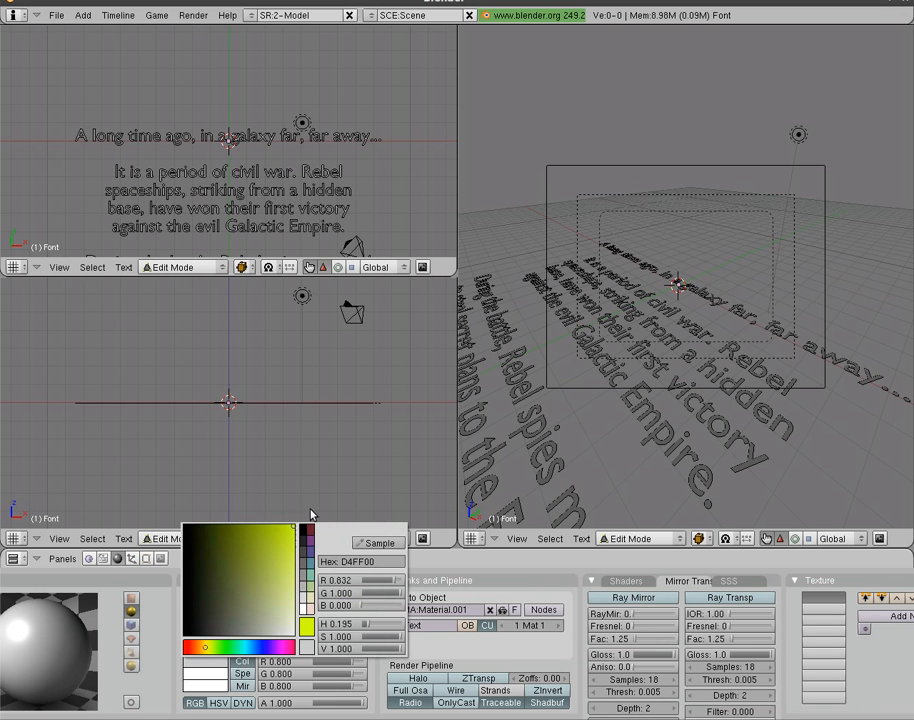
{"action": "left_click_drag", "start_coordinate": [206, 649], "coordinate": [203, 649]}
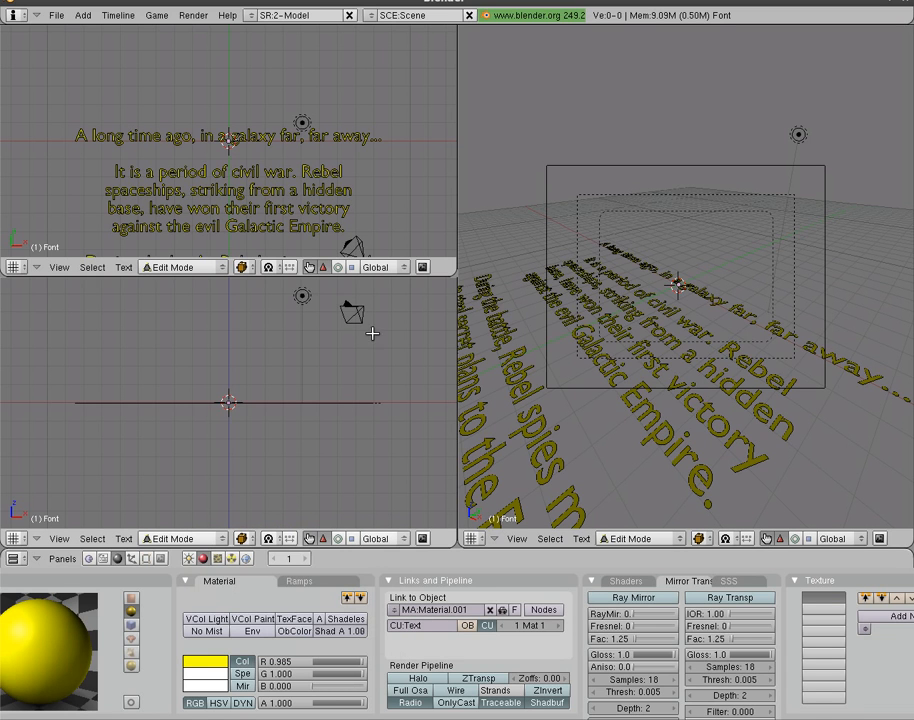
Step: Set the world's horizon colour to black and enable Stars for the background
{"action": "left_click", "coordinate": [245, 560]}
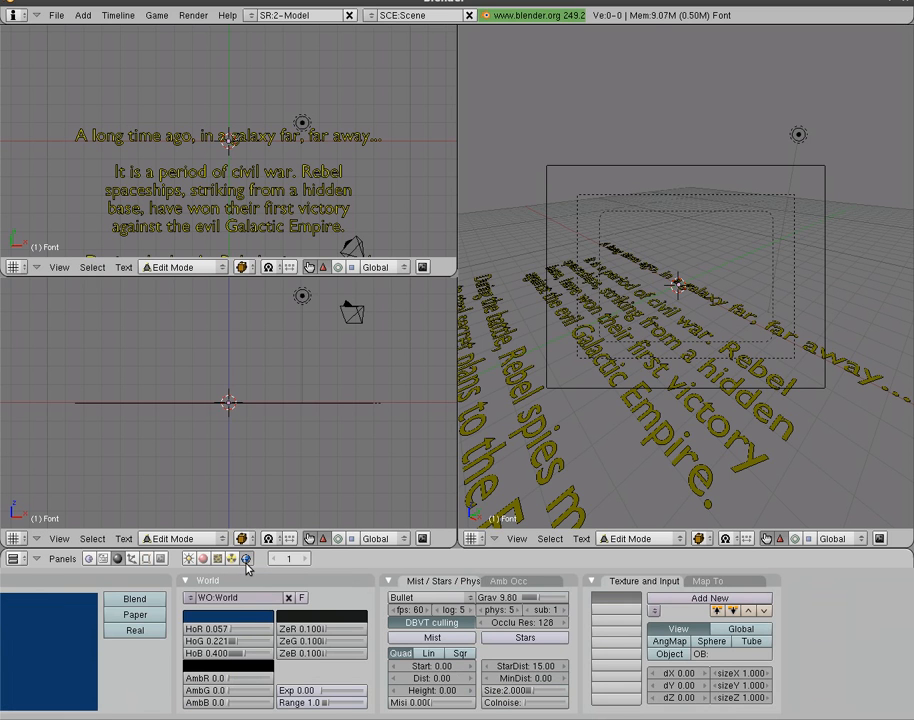
{"action": "left_click", "coordinate": [232, 614]}
{"action": "left_click_drag", "start_coordinate": [231, 580], "coordinate": [180, 592]}
{"action": "left_click", "coordinate": [543, 643]}
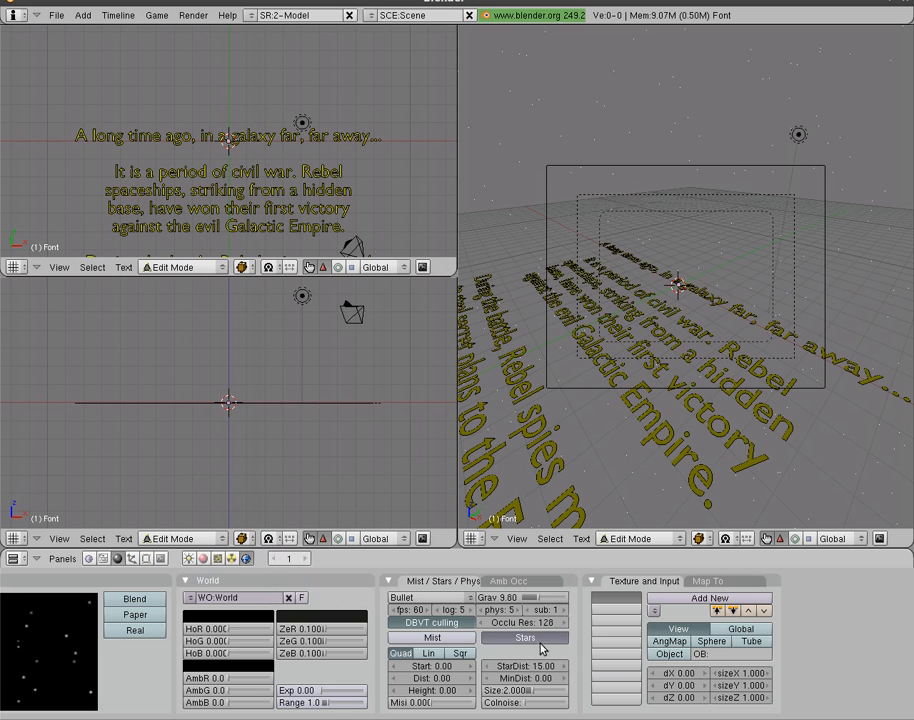
Step: Render the current frame to check the starry background, and close the render window
{"action": "key", "text": "F12"}
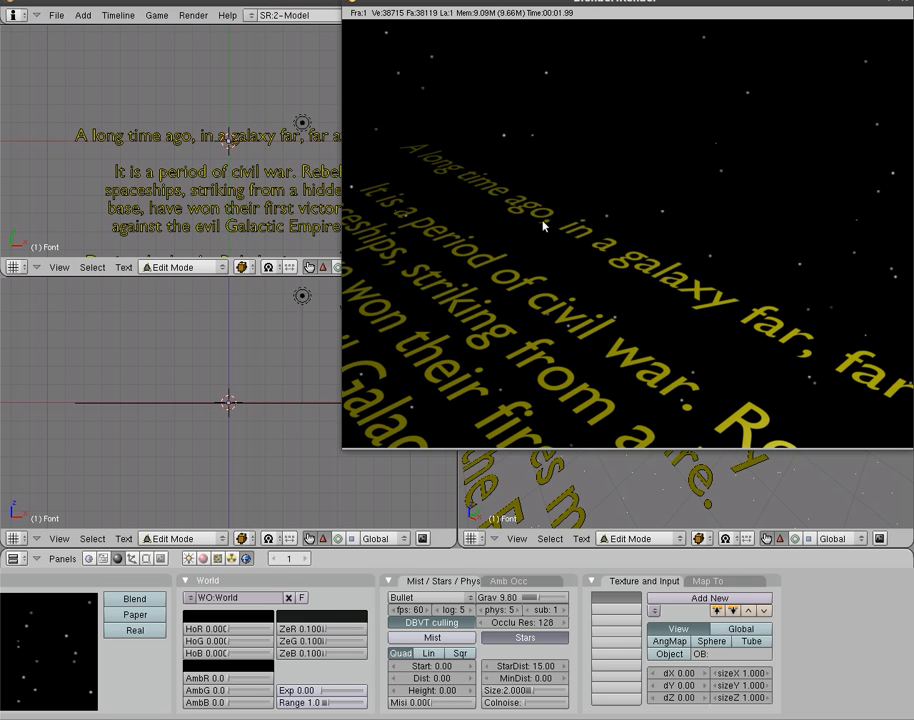
{"action": "left_click_drag", "start_coordinate": [670, 0], "coordinate": [668, 36]}
{"action": "left_click", "coordinate": [904, 42]}
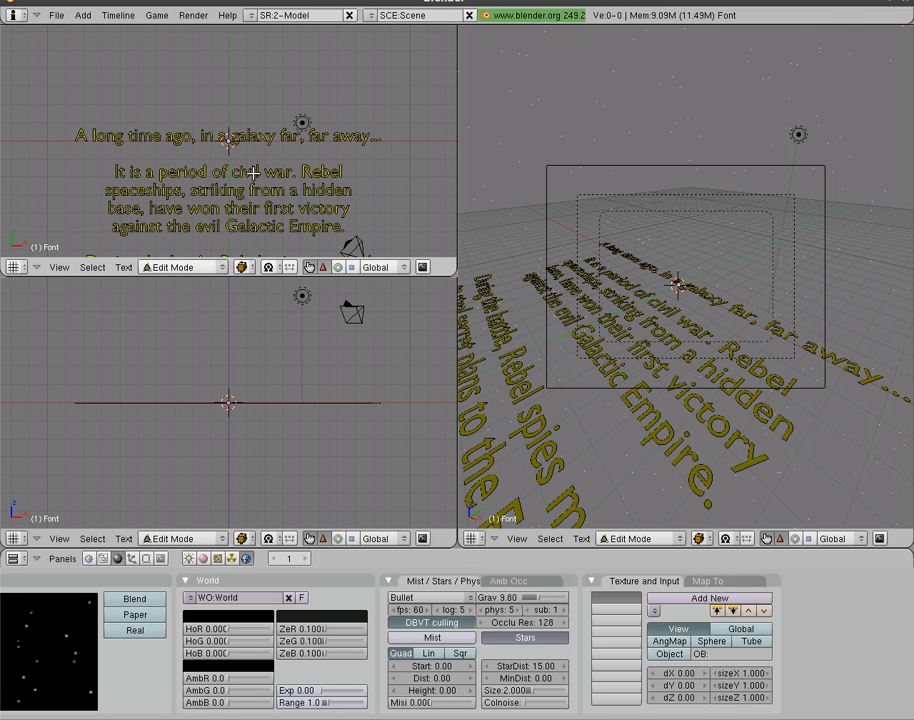
Step: Return the text object to Object Mode and make its yellow material Shadeless
{"action": "key", "text": "Tab"}
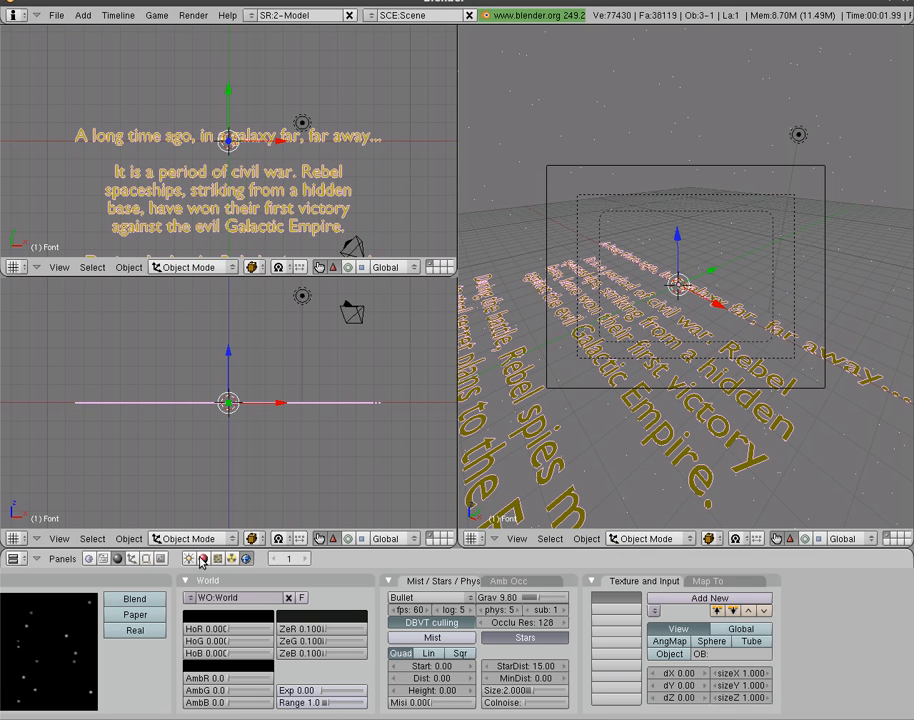
{"action": "left_click", "coordinate": [203, 560]}
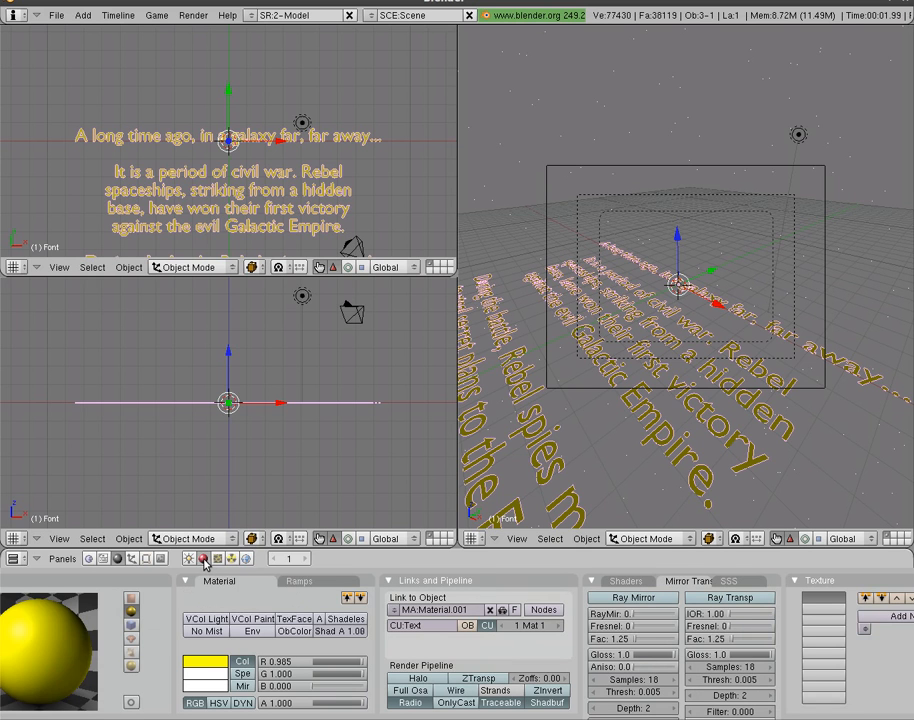
{"action": "left_click", "coordinate": [344, 619]}
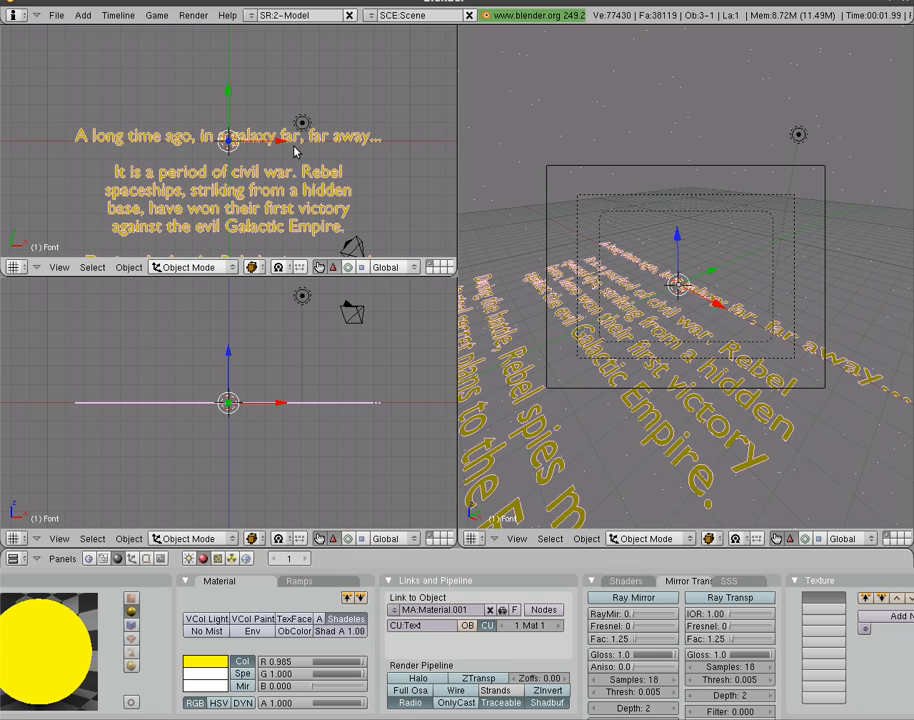
Step: Render the frame again to check the shadeless text, and close the render window
{"action": "key", "text": "F12"}
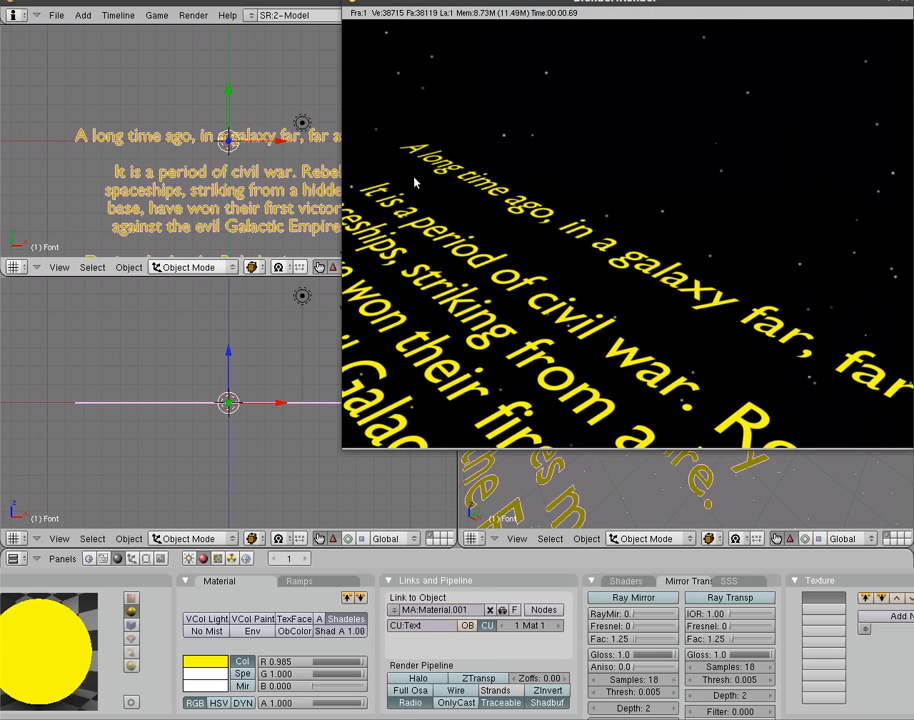
{"action": "left_click_drag", "start_coordinate": [722, 8], "coordinate": [558, 113]}
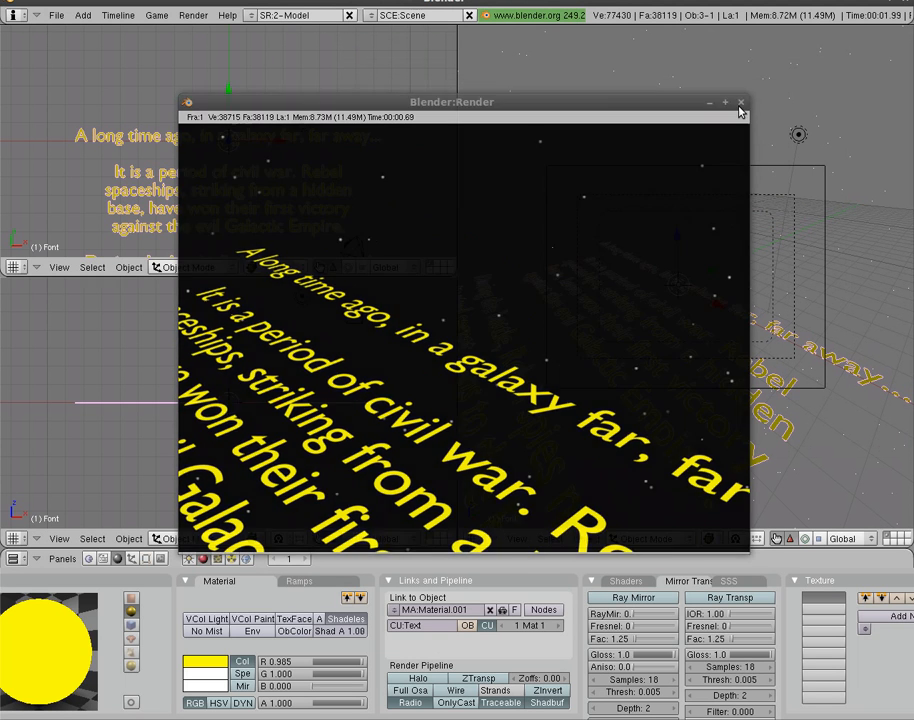
{"action": "left_click", "coordinate": [740, 103]}
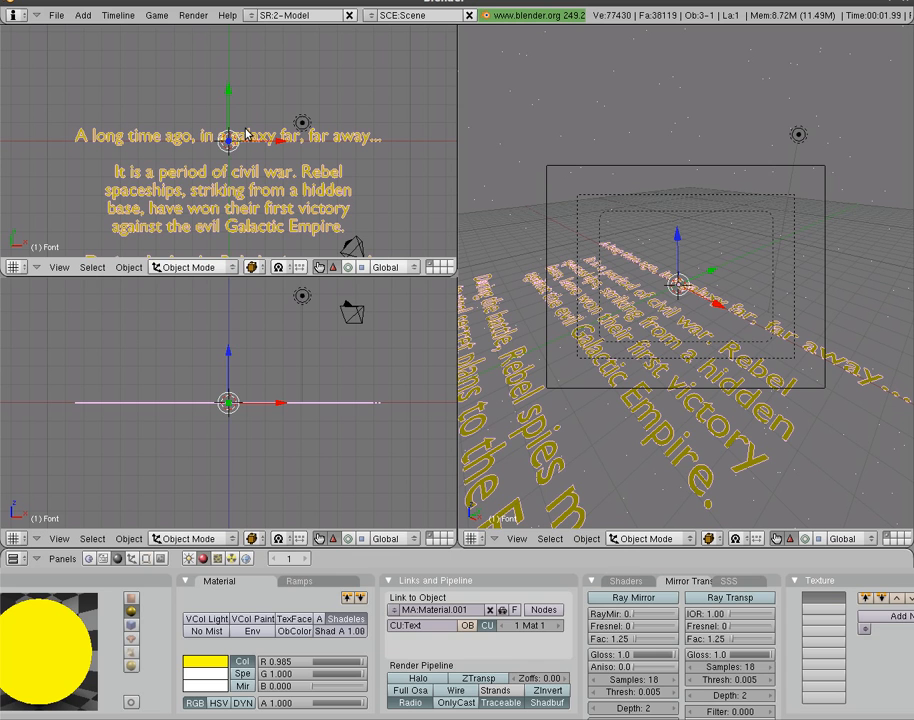
Step: Align the camera to the top view and tilt it upward about the global X axis until the horizon is in frame
{"action": "key", "text": "ctrl+alt+KP_0"}
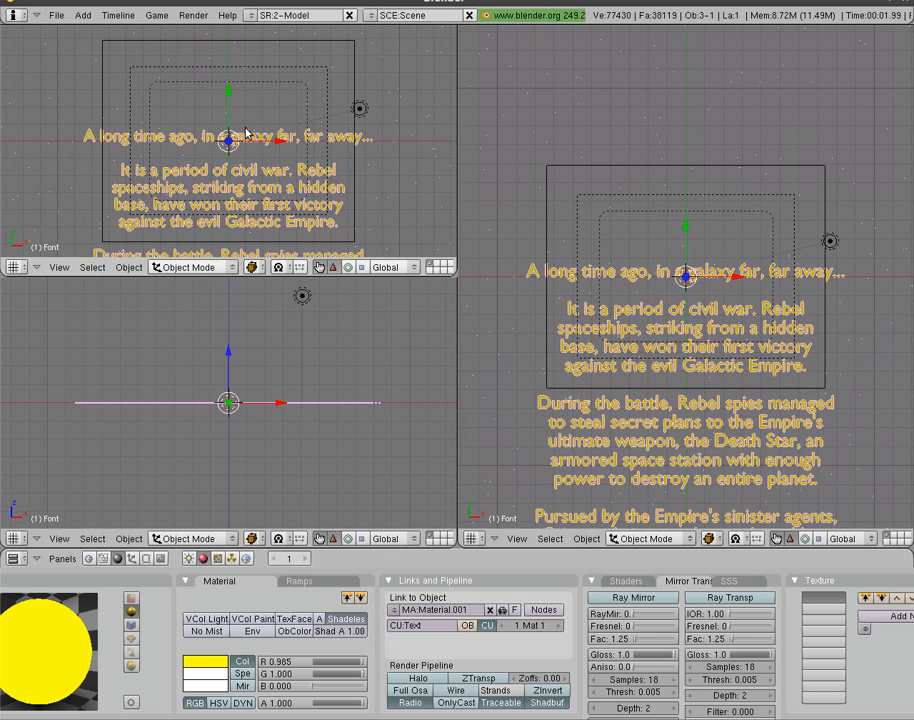
{"action": "key", "text": "KP_0"}
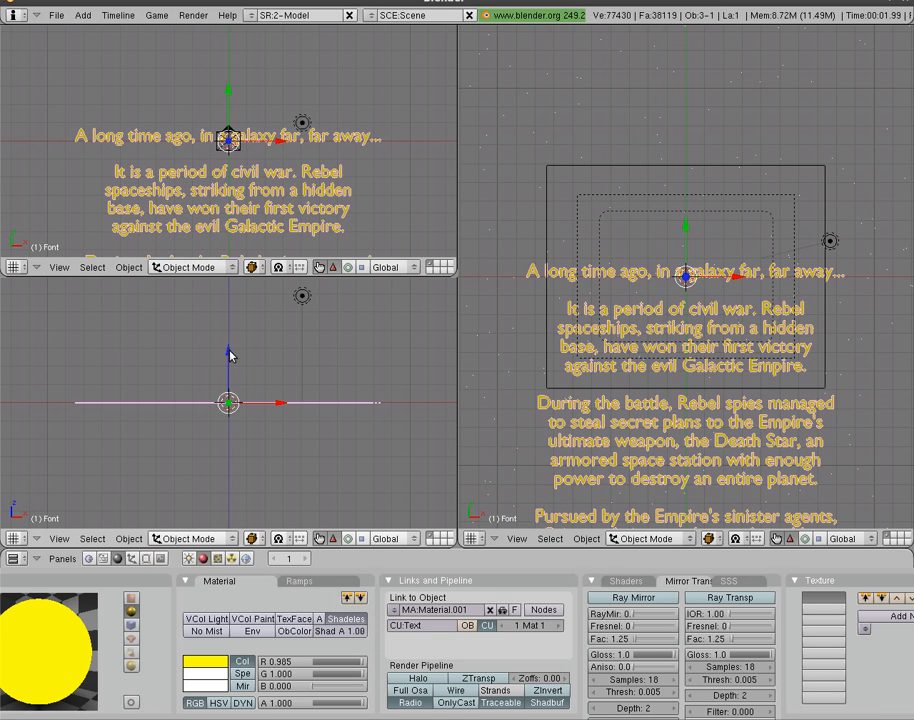
{"action": "key", "text": "KP_3"}
{"action": "scroll", "coordinate": [188, 380], "scroll_direction": "down", "scroll_amount": 3}
{"action": "right_click", "coordinate": [230, 298]}
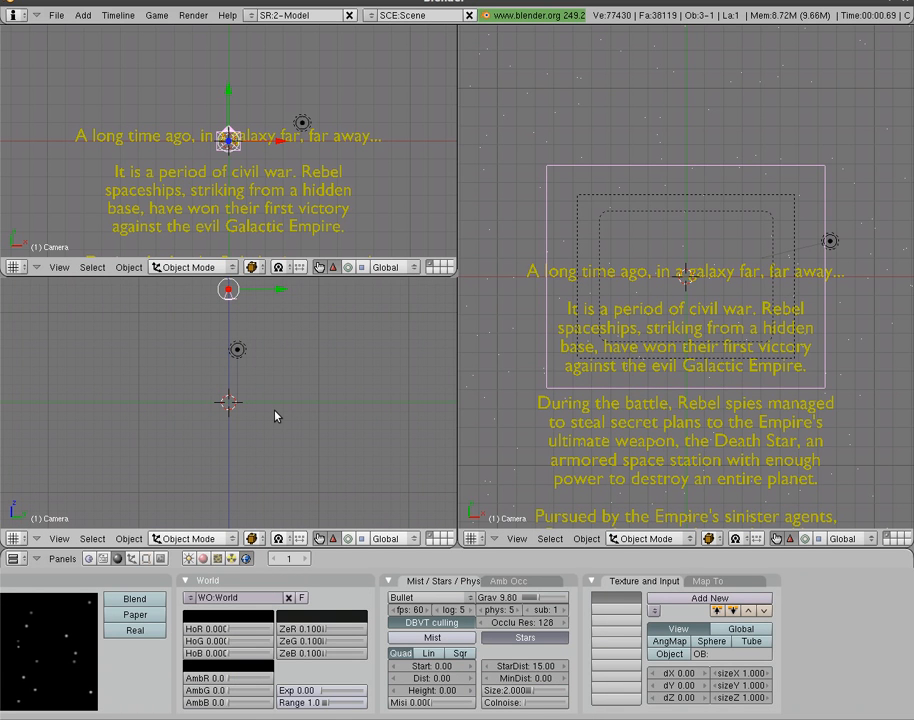
{"action": "key", "text": "r"}
{"action": "key", "text": "x"}
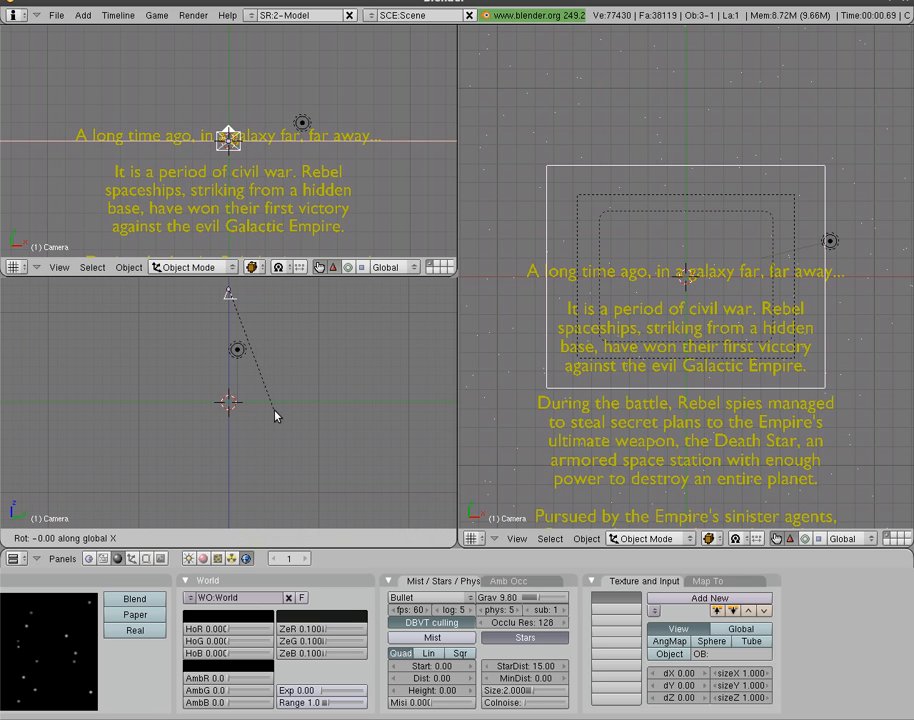
{"action": "left_click", "coordinate": [346, 320]}
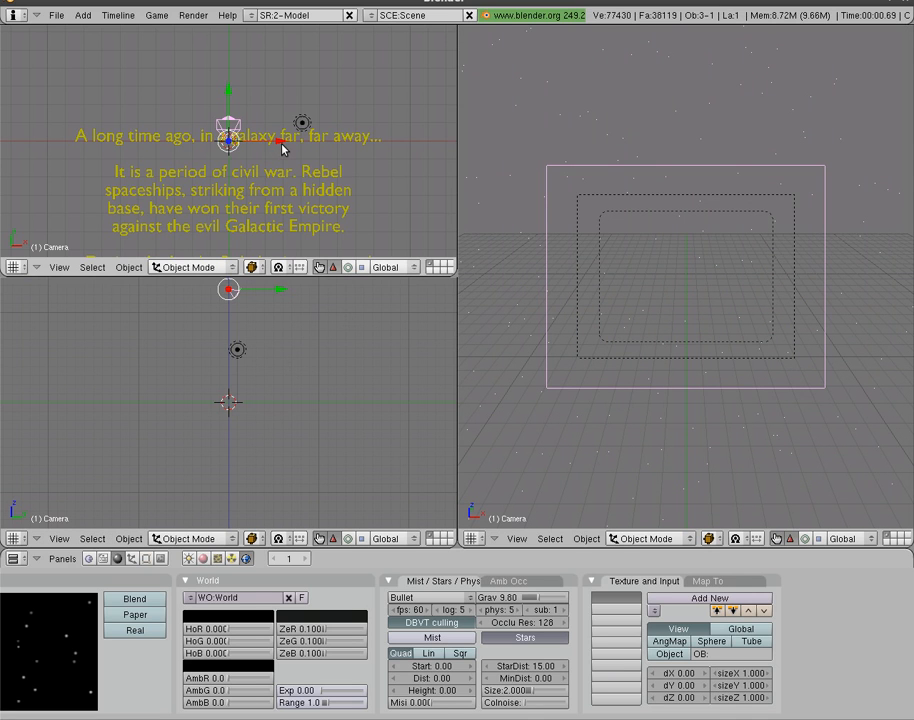
Step: Move the text along global Y until its first line sits just below the camera frame, and insert a LocRotScale key at frame 1
{"action": "right_click", "coordinate": [306, 208]}
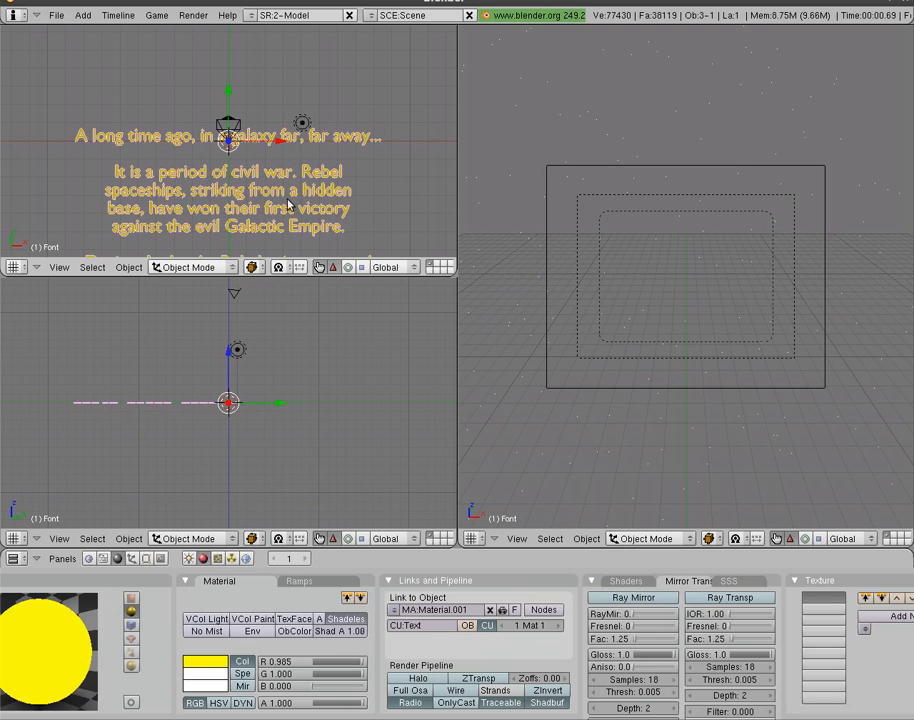
{"action": "key", "text": "g"}
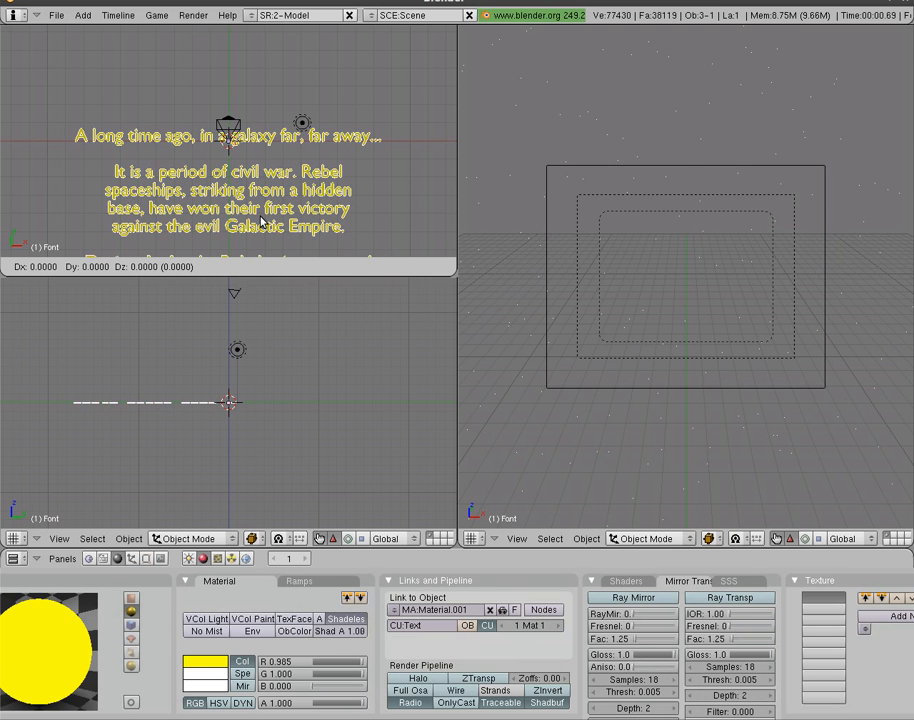
{"action": "key", "text": "y"}
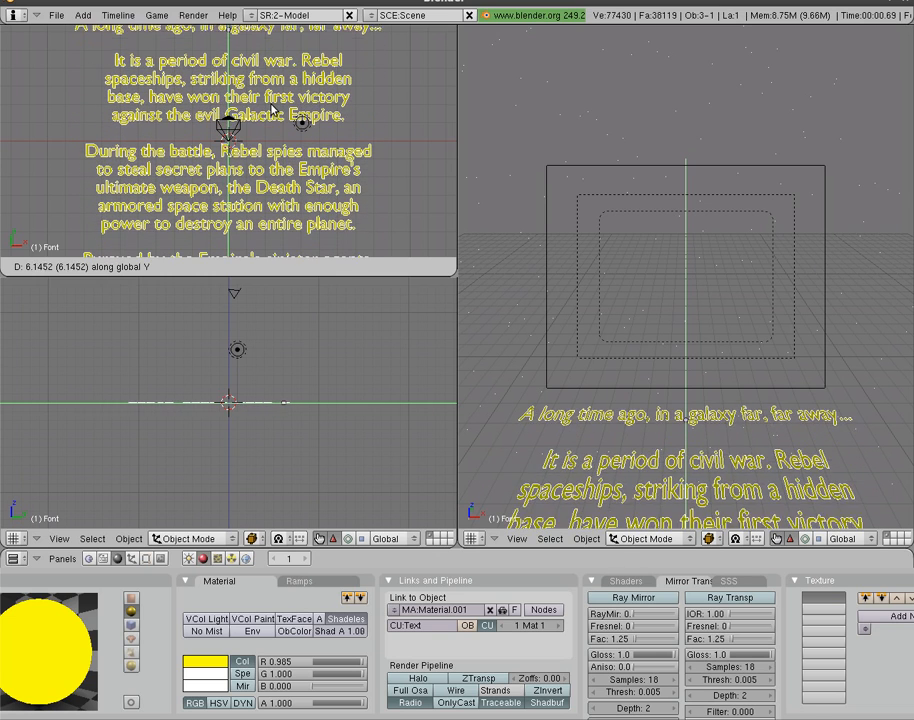
{"action": "left_click", "coordinate": [275, 102]}
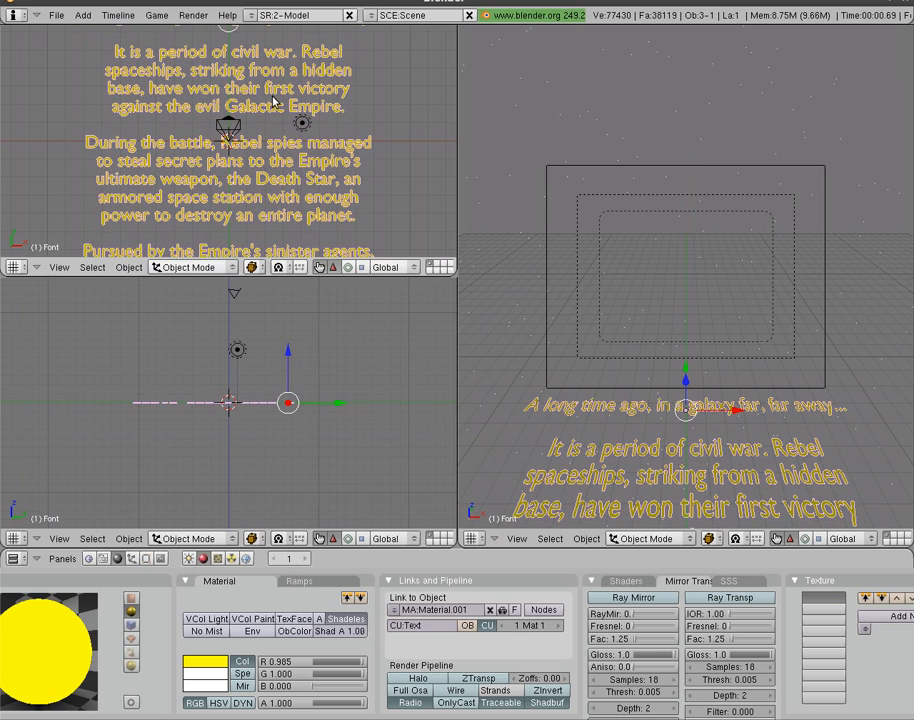
{"action": "key", "text": "i"}
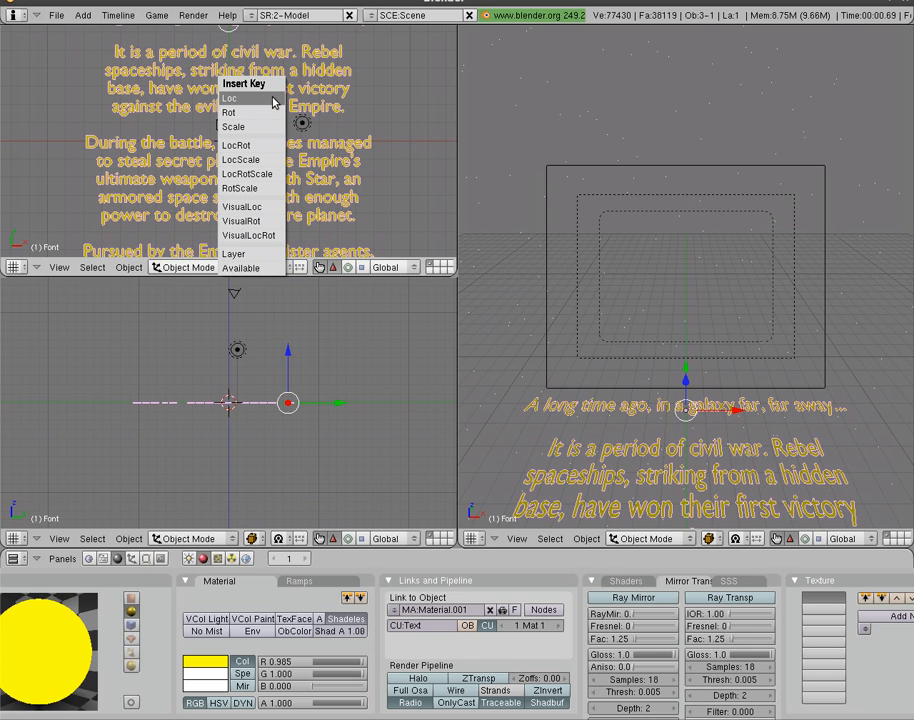
{"action": "left_click", "coordinate": [241, 176]}
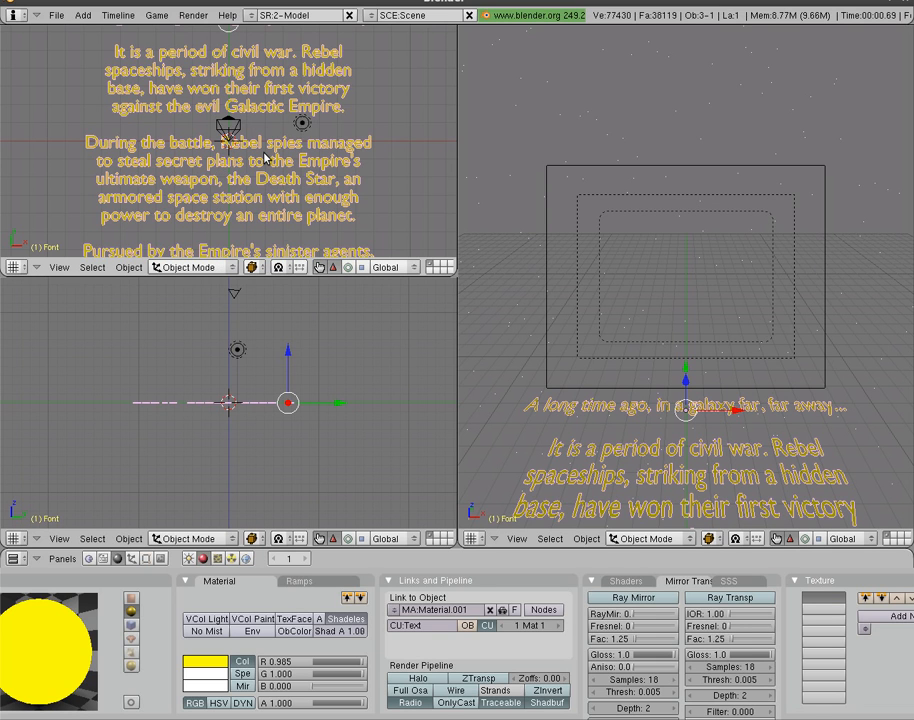
Step: At frame 250, move the text far along global Y beyond the grid's horizon and insert a LocRotScale key
{"action": "key", "text": "shift+Right"}
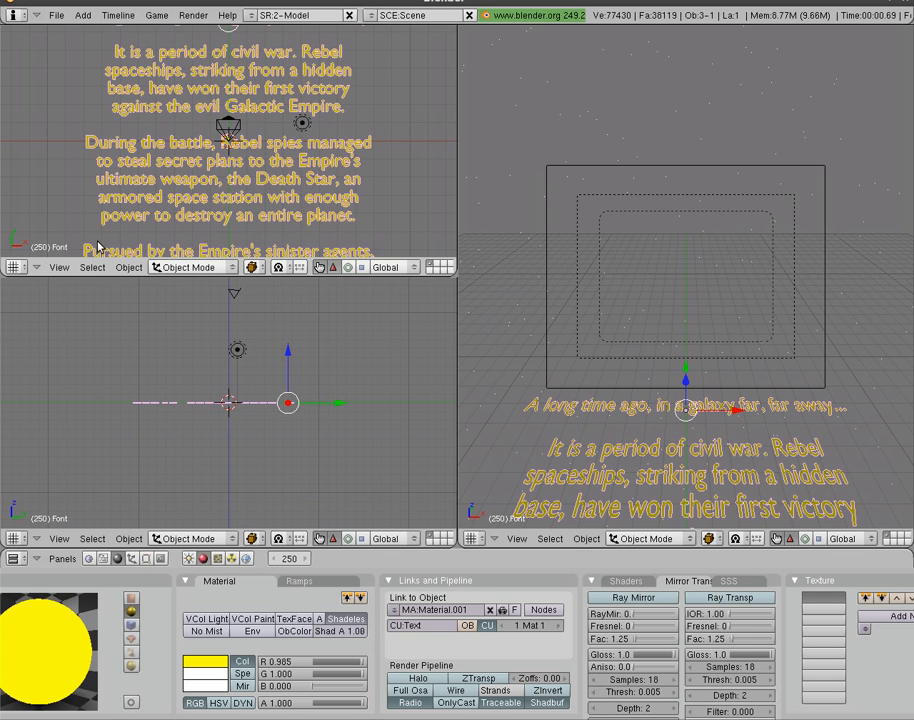
{"action": "scroll", "coordinate": [268, 160], "scroll_direction": "down", "scroll_amount": 10}
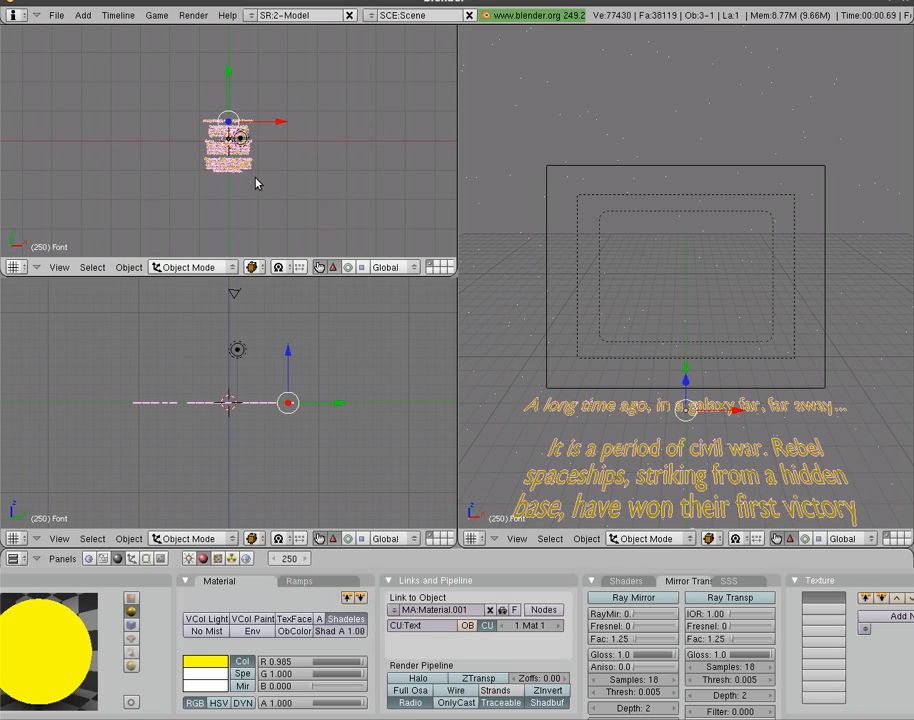
{"action": "key", "text": "g"}
{"action": "key", "text": "y"}
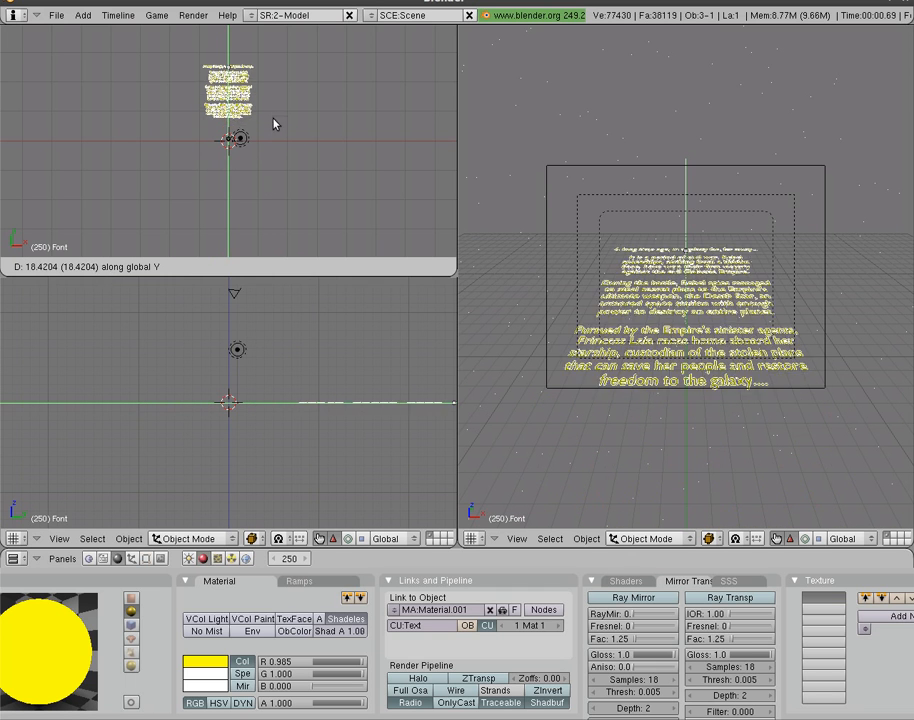
{"action": "left_click", "coordinate": [274, 57]}
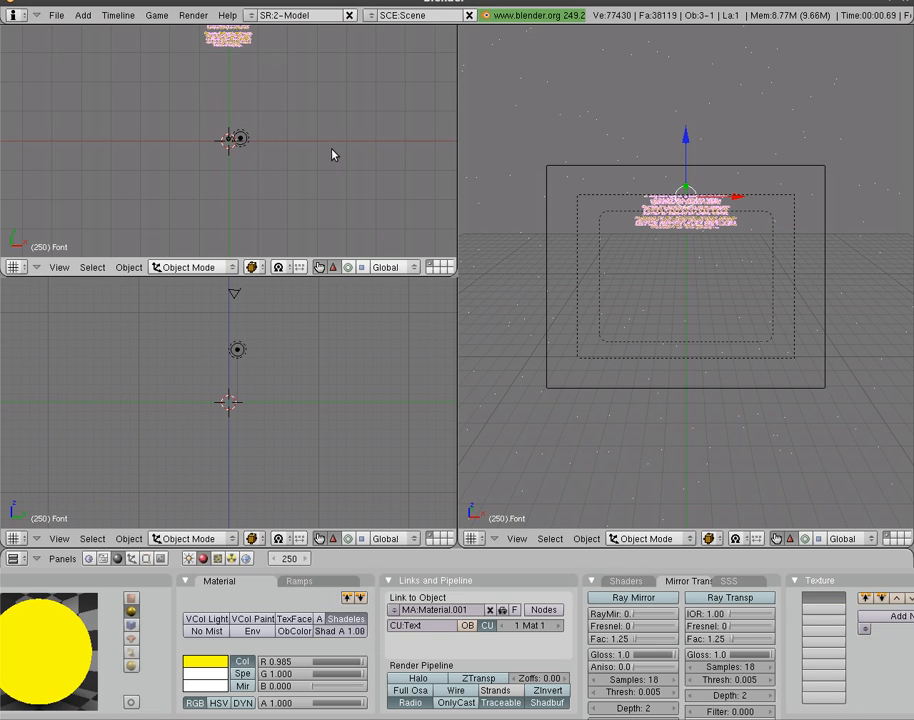
{"action": "key", "text": "i"}
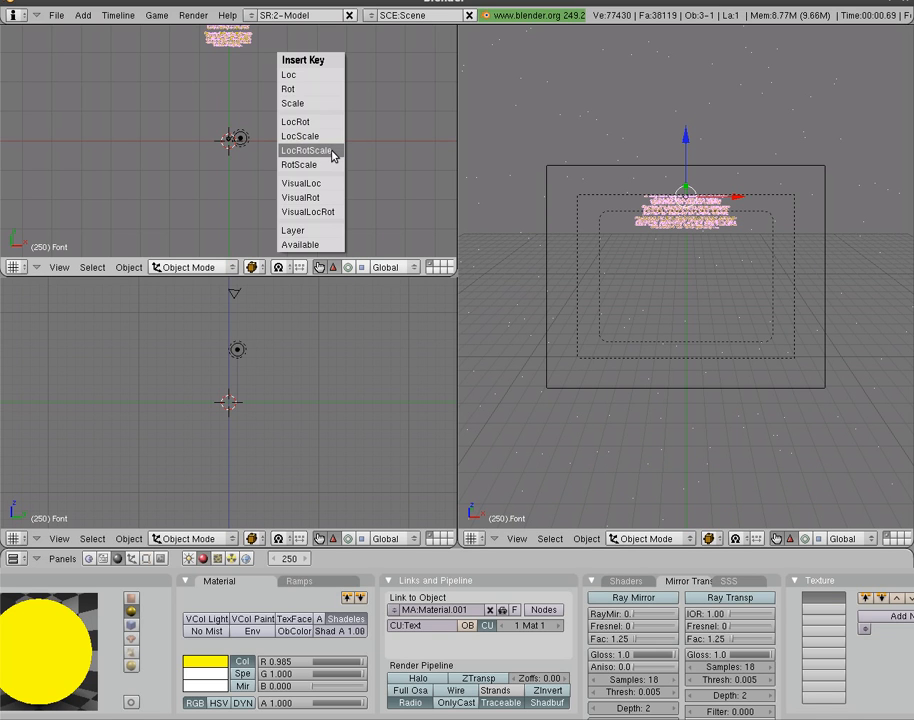
{"action": "left_click", "coordinate": [333, 154]}
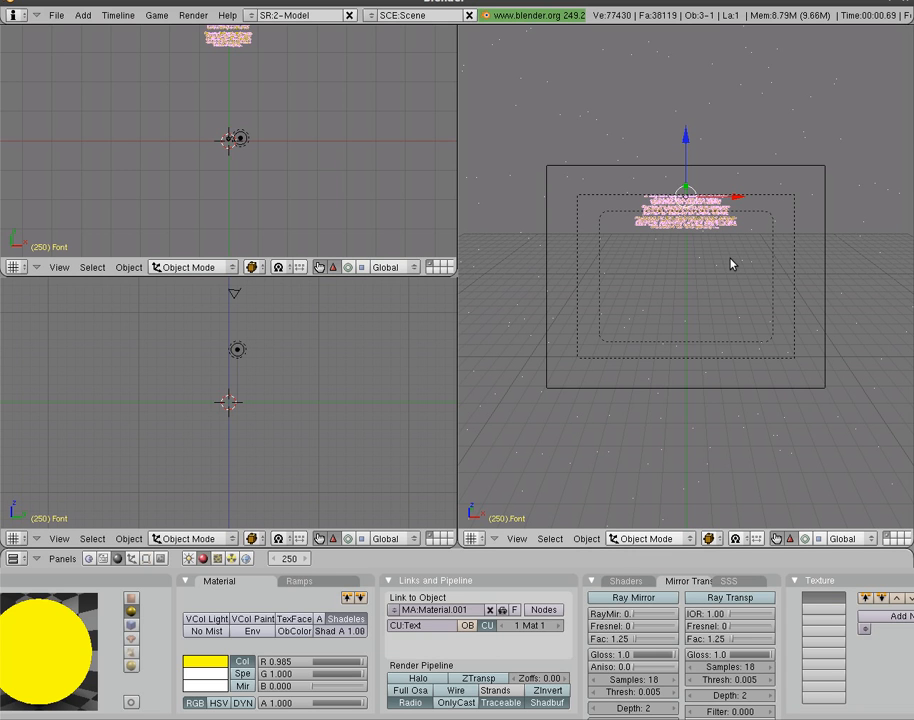
Step: Play the text animation in the camera view and stop playback
{"action": "key", "text": "alt+a"}
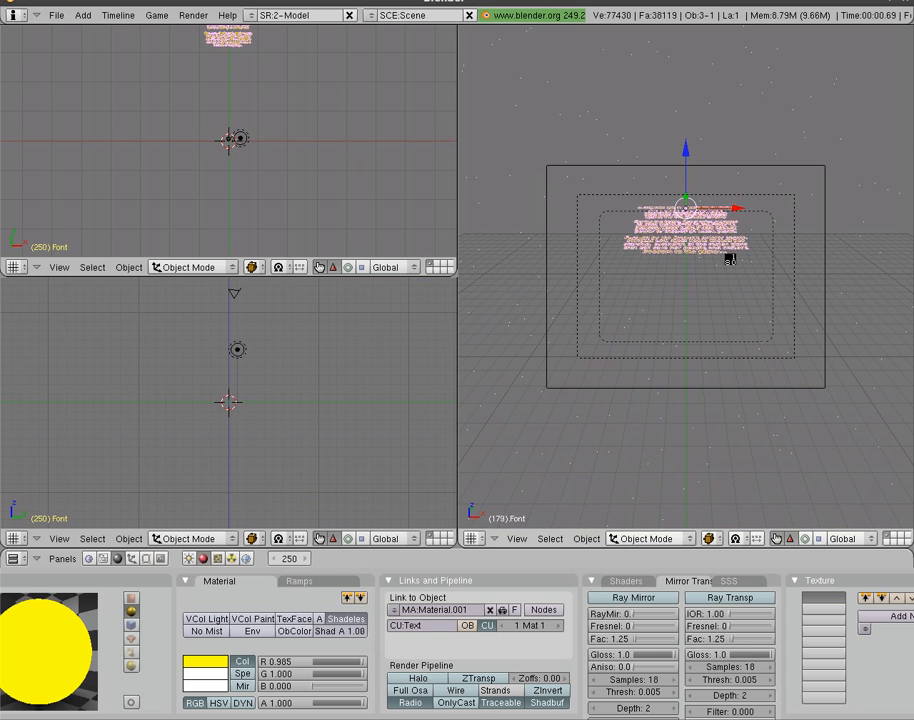
{"action": "key", "text": "Escape"}
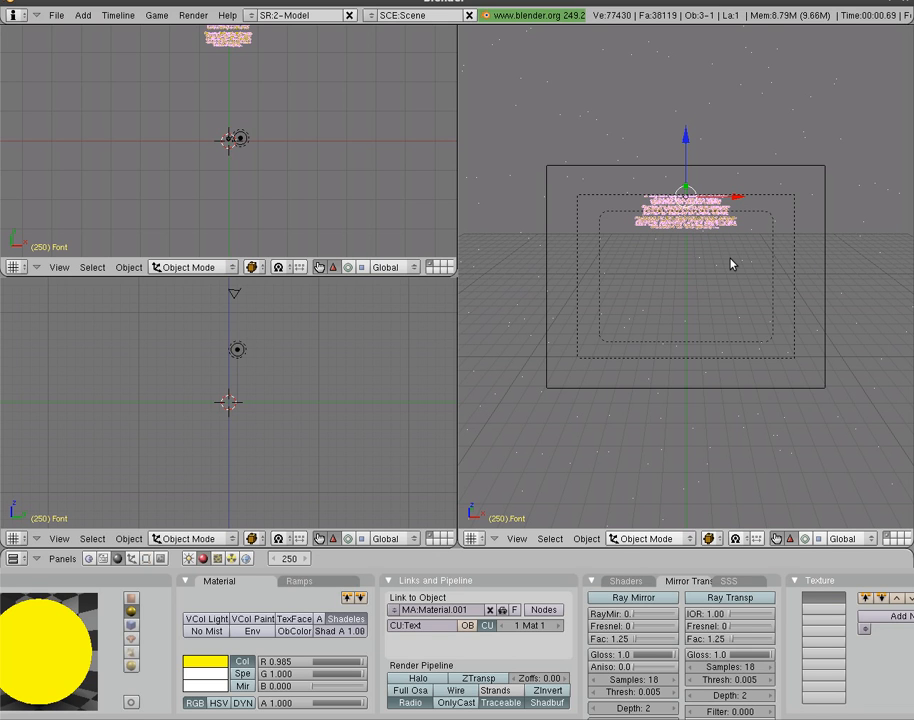
{"action": "key", "text": "t"}
Step: Replace the side view with the Ipo Curve Editor, set all the text's curves to Linear interpolation, and replay the animation
{"action": "left_click", "coordinate": [14, 538]}
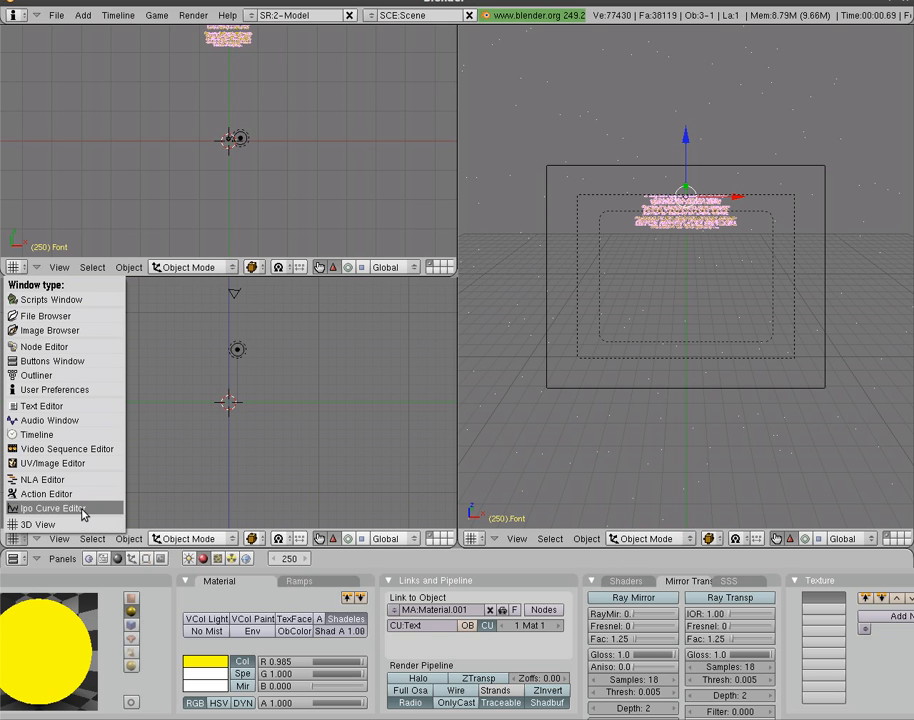
{"action": "left_click", "coordinate": [40, 509]}
{"action": "key", "text": "Home"}
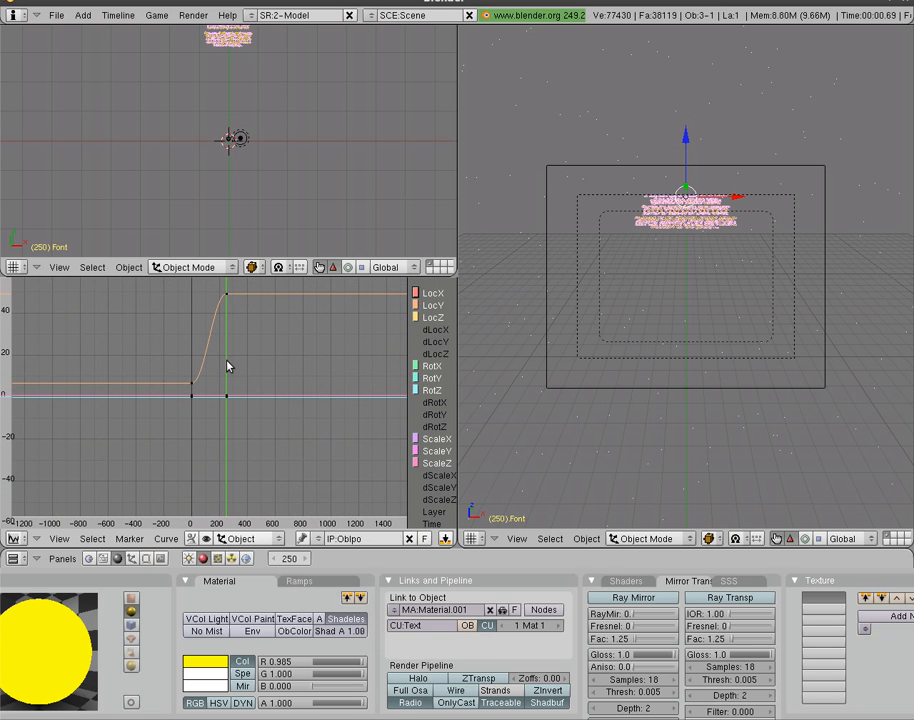
{"action": "key", "text": "a"}
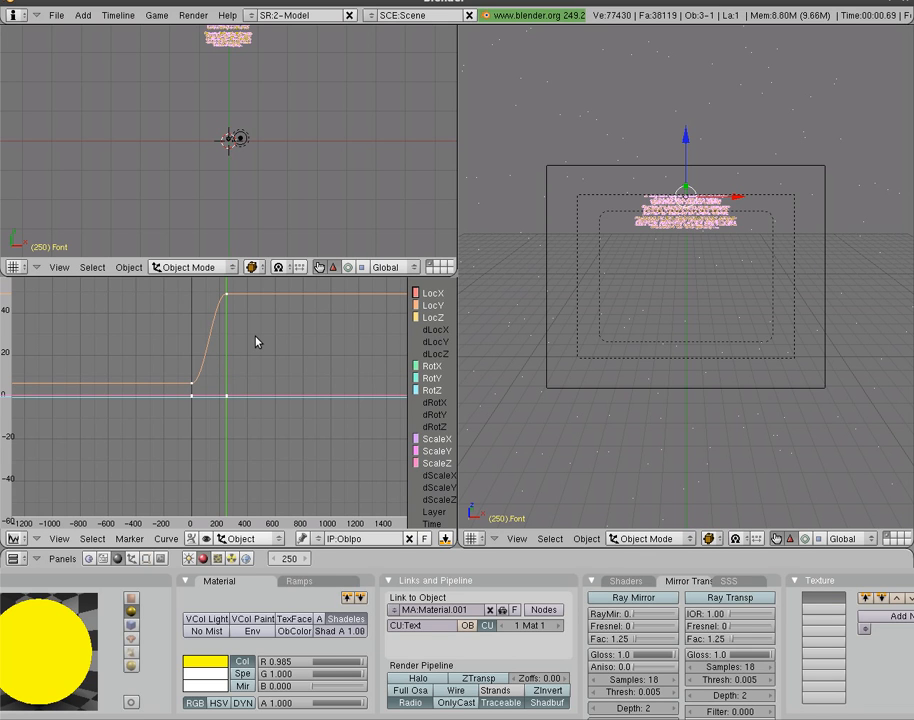
{"action": "key", "text": "t"}
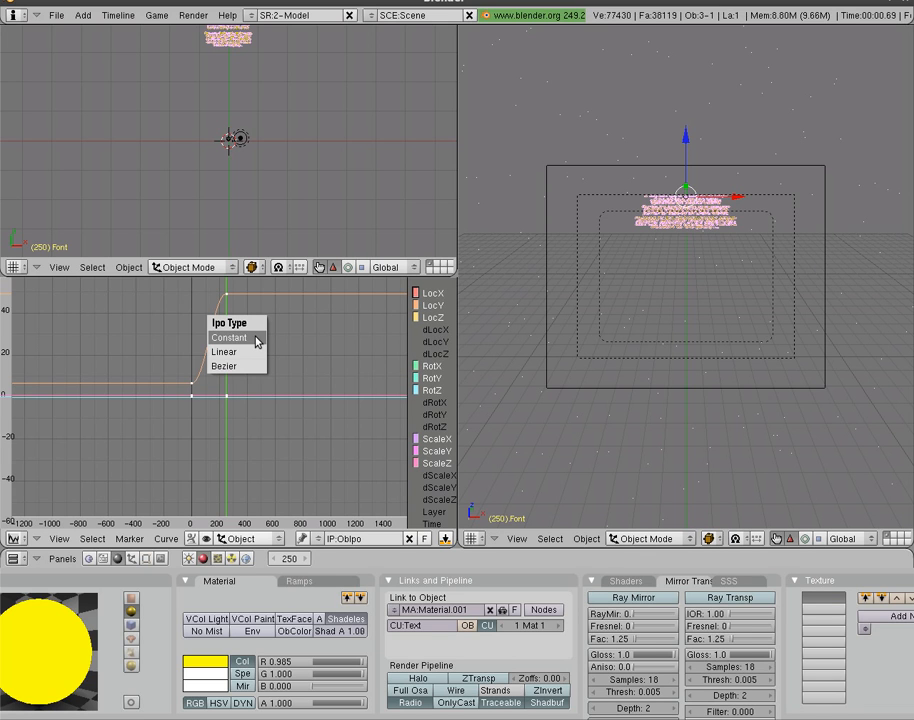
{"action": "left_click", "coordinate": [251, 354]}
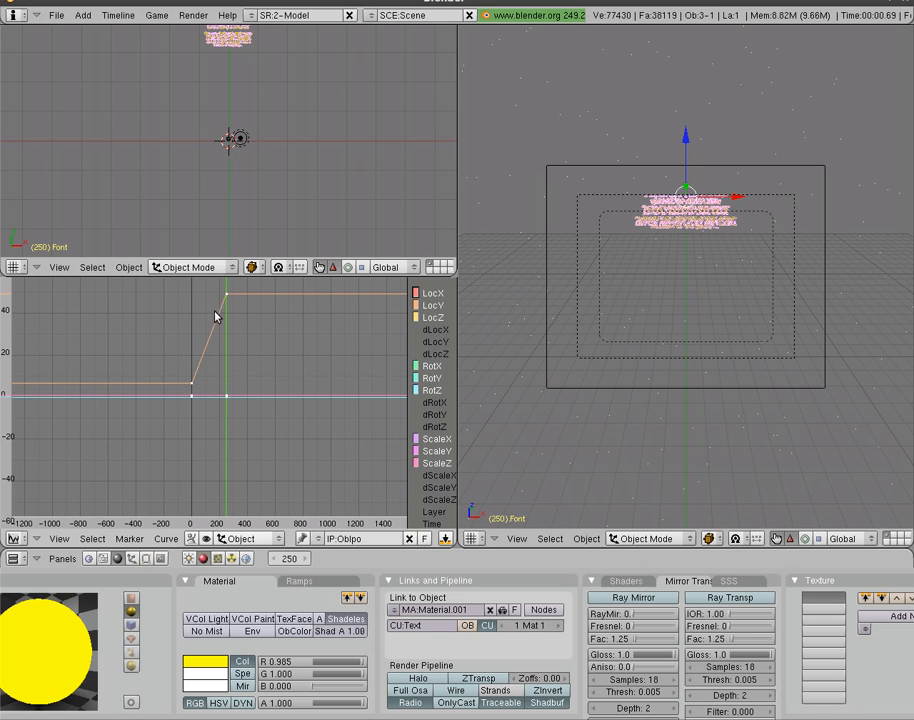
{"action": "key", "text": "alt+a"}
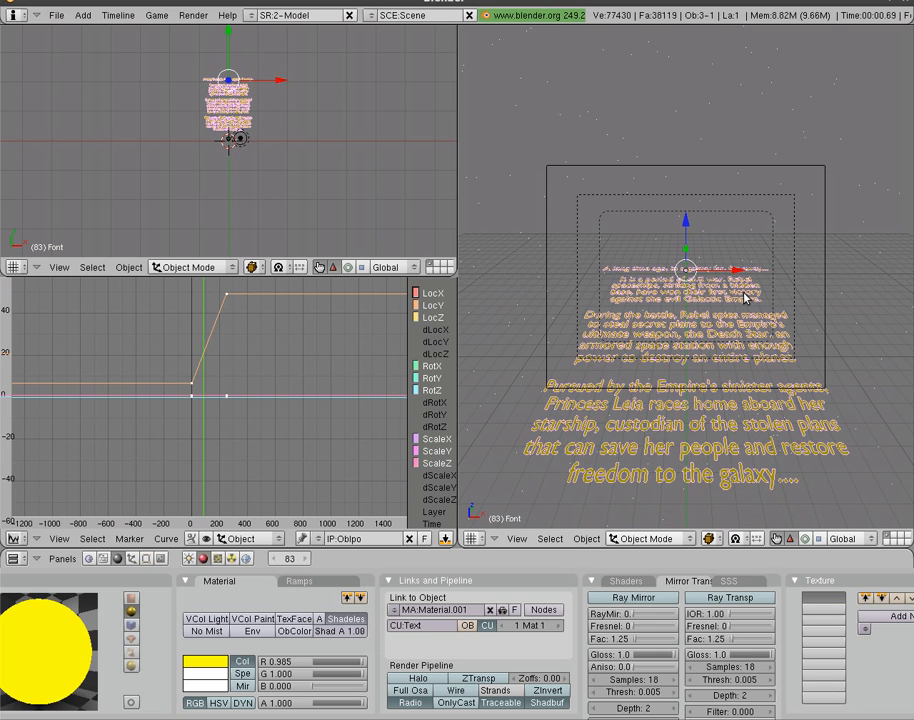
Step: Render the current frame, close the render, and replay the text animation in the camera view
{"action": "key", "text": "F12"}
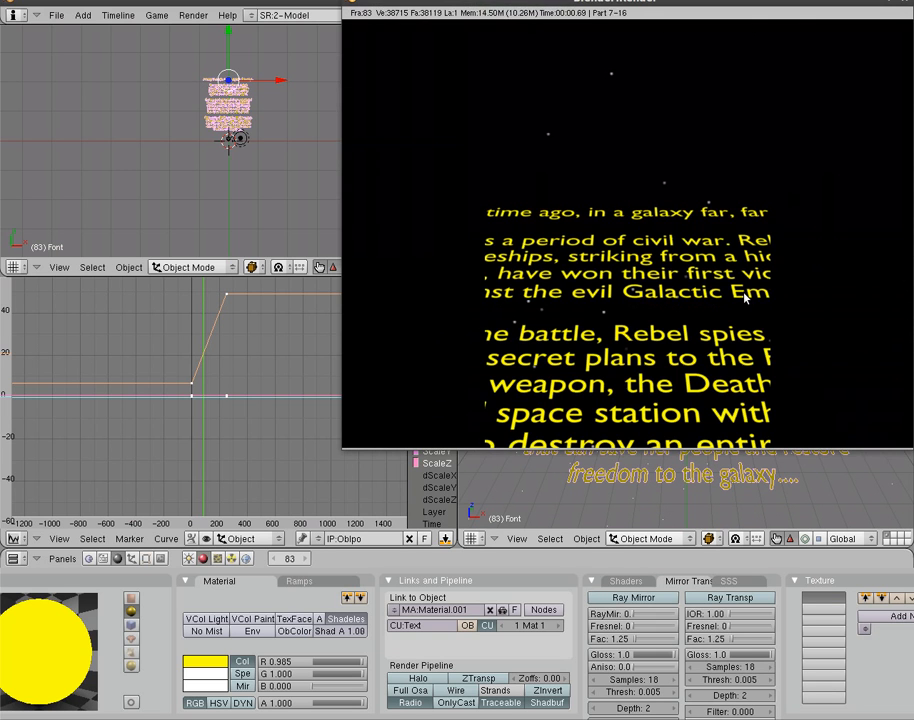
{"action": "key", "text": "Escape"}
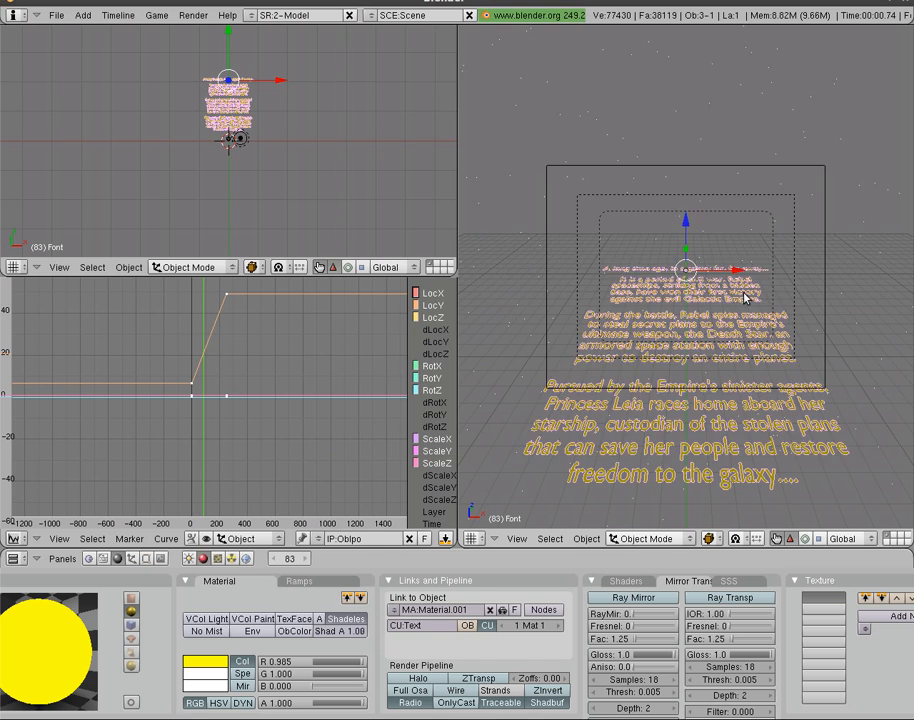
{"action": "key", "text": "alt+a"}
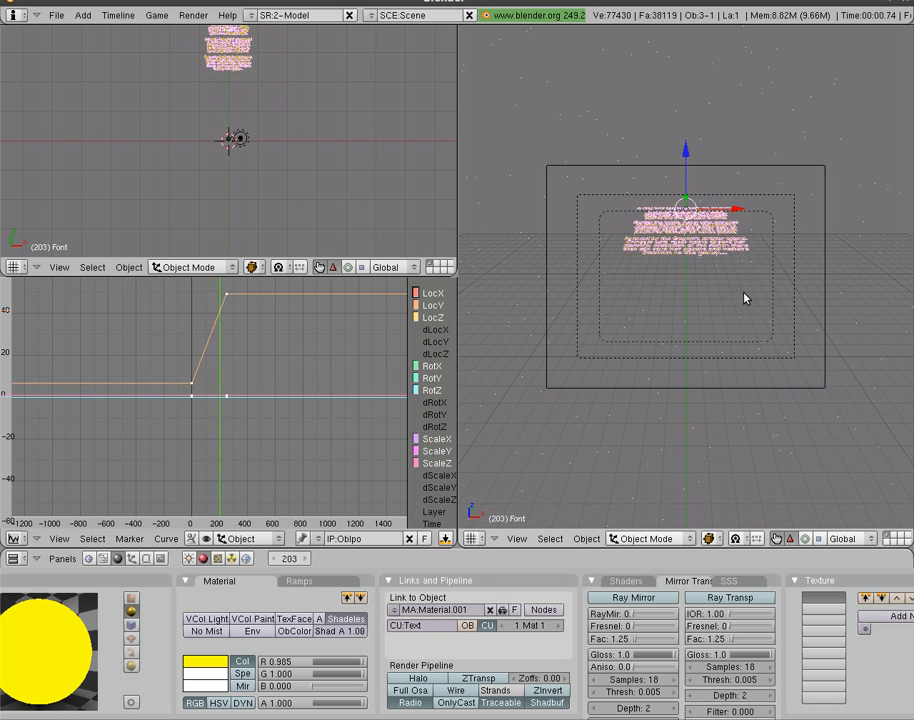
Step: Advance to frame 250 and render it to check where the text ends up in the camera frame
{"action": "key", "text": "Down"}
{"action": "key", "text": "Down"}
{"action": "key", "text": "Down"}
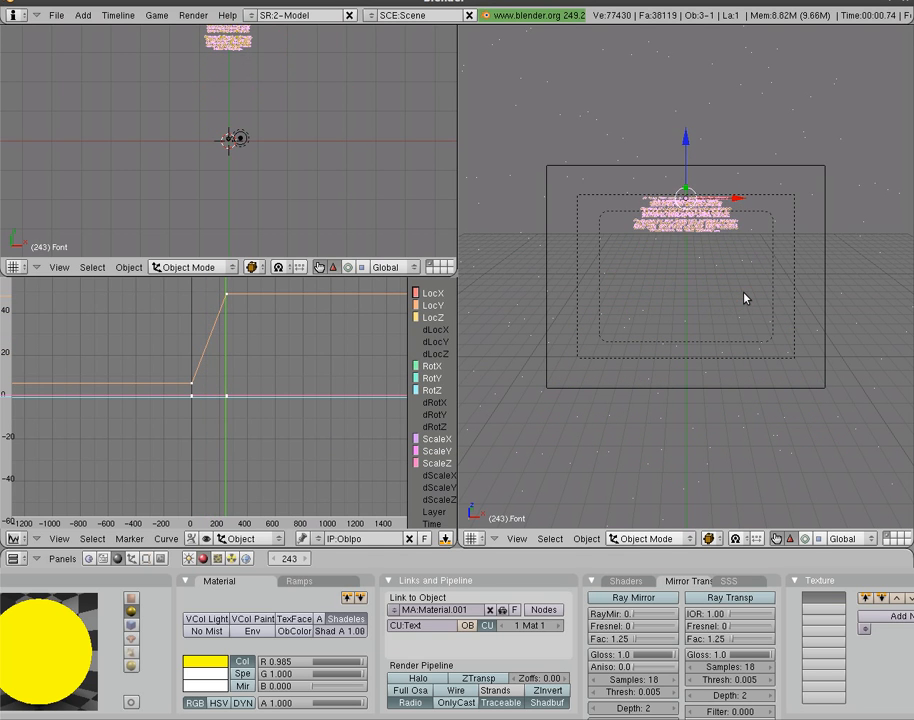
{"action": "key", "text": "Right"}
{"action": "key", "text": "Right"}
{"action": "key", "text": "Right"}
{"action": "key", "text": "Right"}
{"action": "key", "text": "Right"}
{"action": "key", "text": "Right"}
{"action": "key", "text": "Right"}
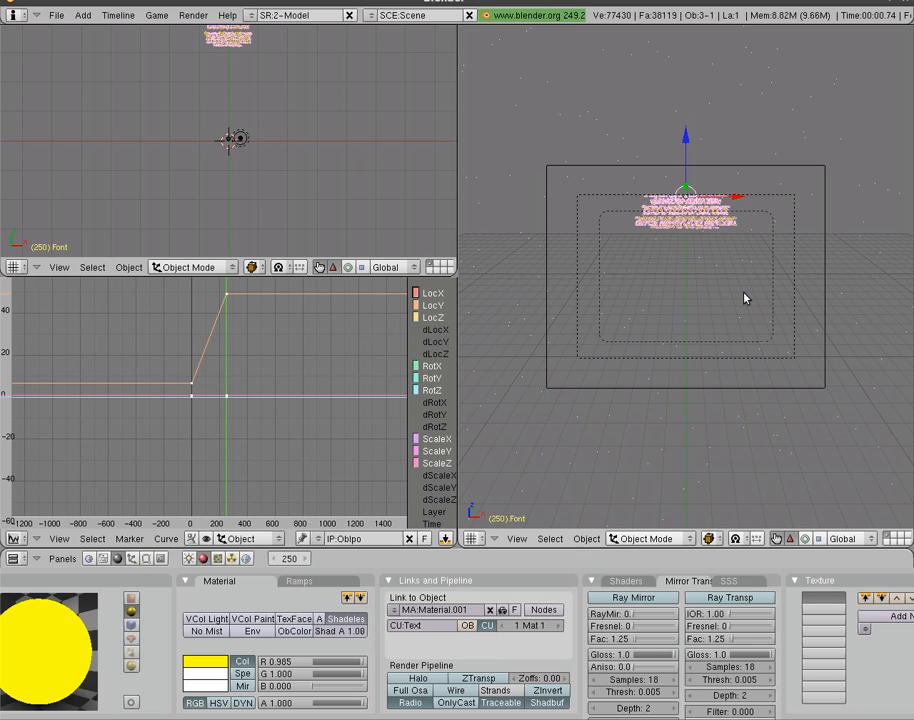
{"action": "key", "text": "F12"}
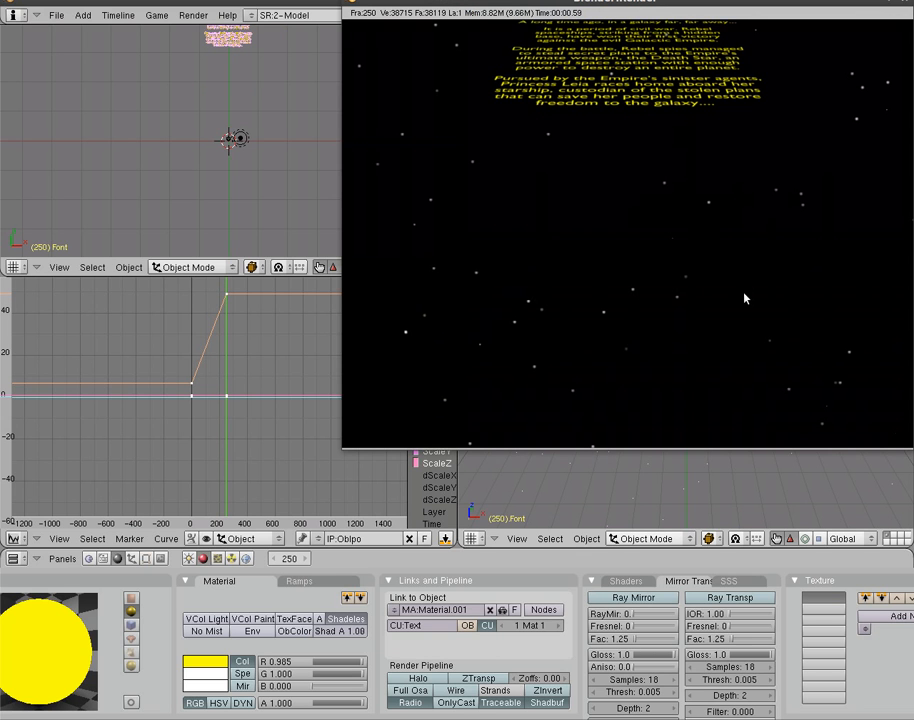
{"action": "key", "text": "Escape"}
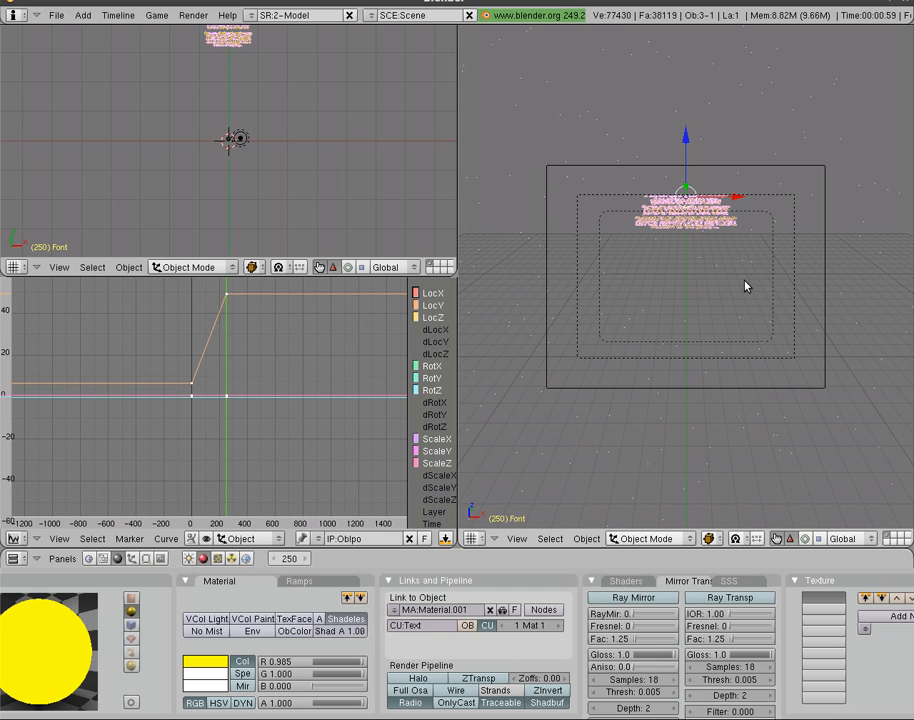
Step: Select the camera and tilt it slightly upward about global X to bring the receding text lower in the frame
{"action": "right_click", "coordinate": [784, 177]}
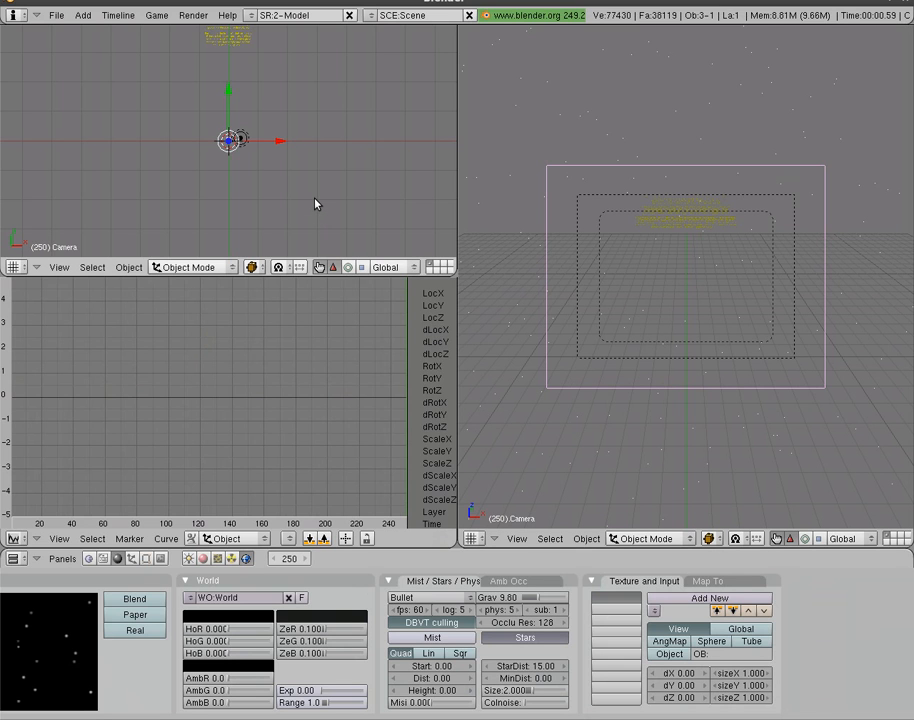
{"action": "key", "text": "r"}
{"action": "key", "text": "x"}
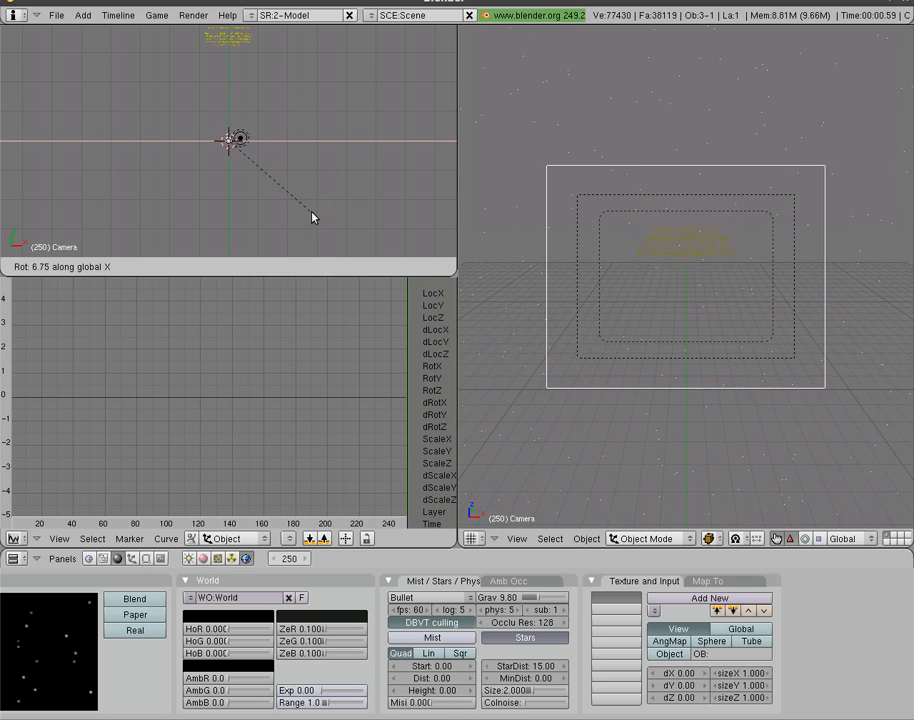
{"action": "left_click", "coordinate": [316, 211]}
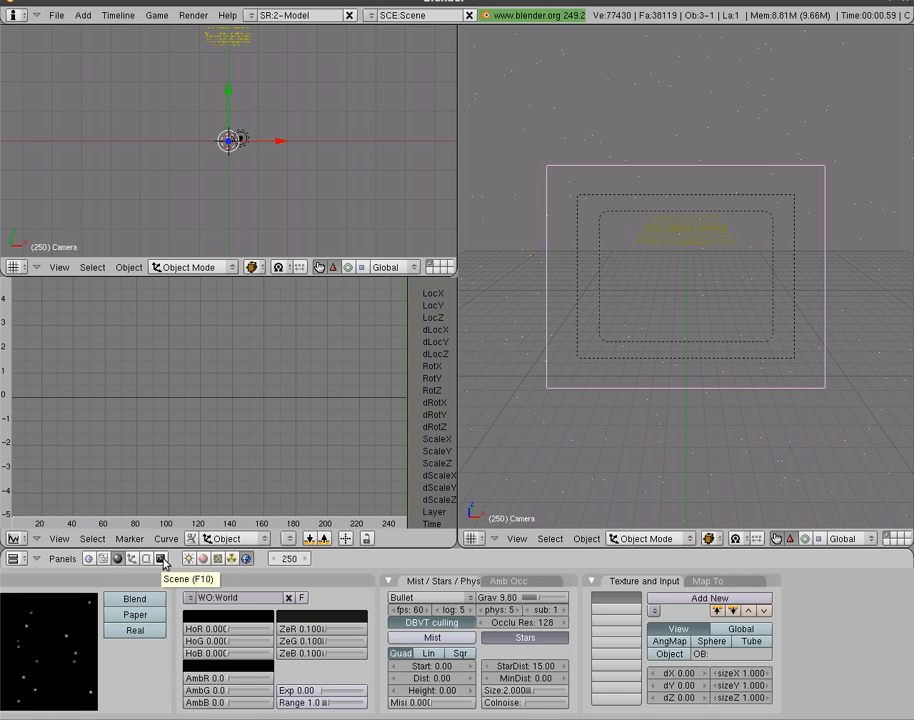
Step: In the scene render settings, keep the end frame at 250, apply the NTSC preset and choose FFMpeg as the output format
{"action": "left_click", "coordinate": [161, 559]}
{"action": "scroll", "coordinate": [568, 696], "scroll_direction": "up", "scroll_amount": 1}
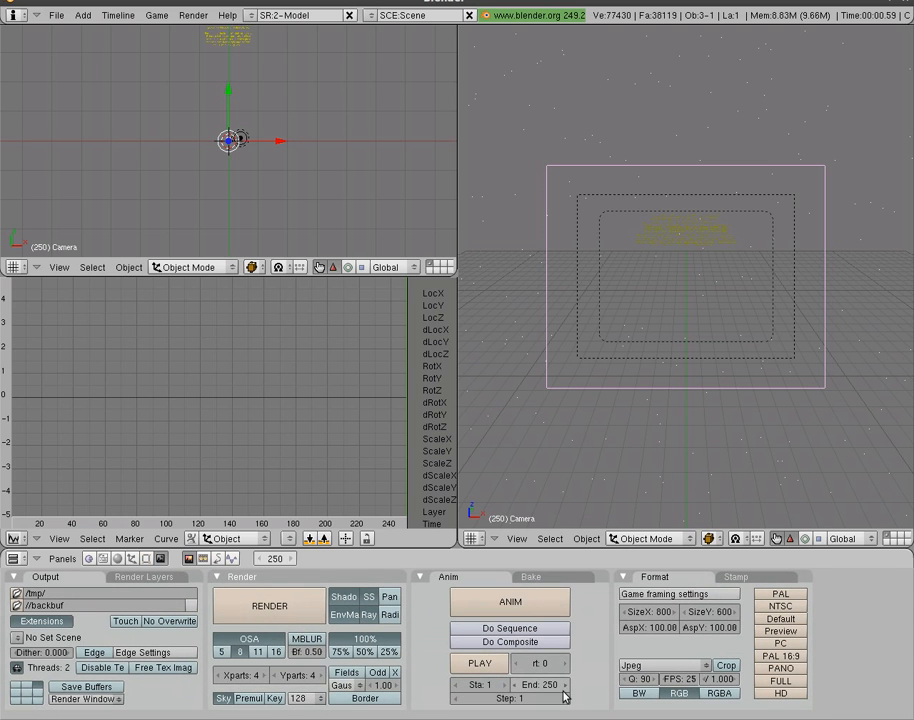
{"action": "left_click", "coordinate": [545, 688]}
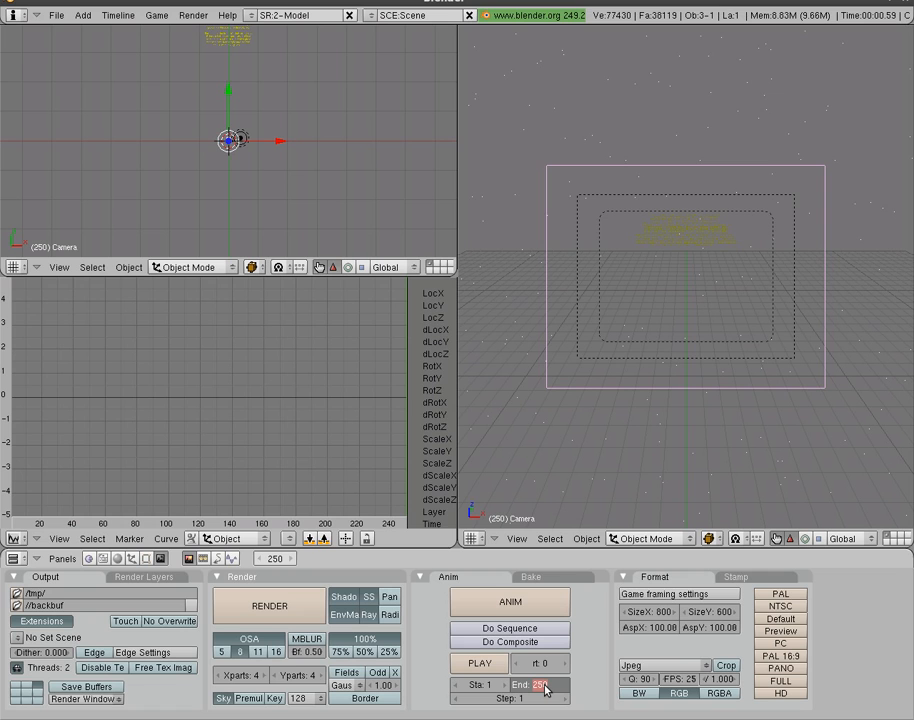
{"action": "left_click", "coordinate": [589, 668]}
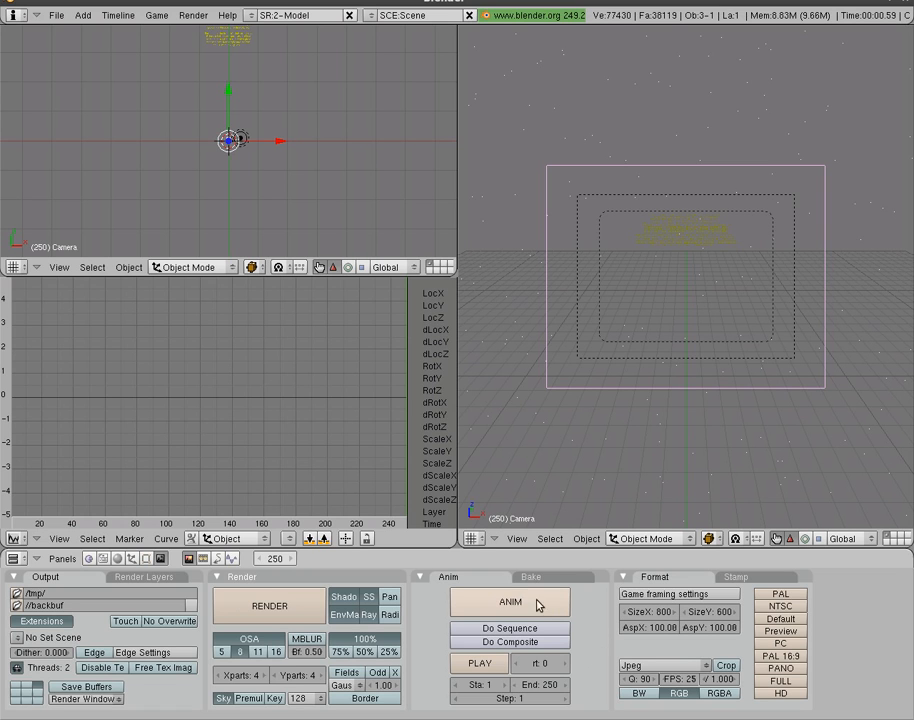
{"action": "left_click", "coordinate": [779, 607]}
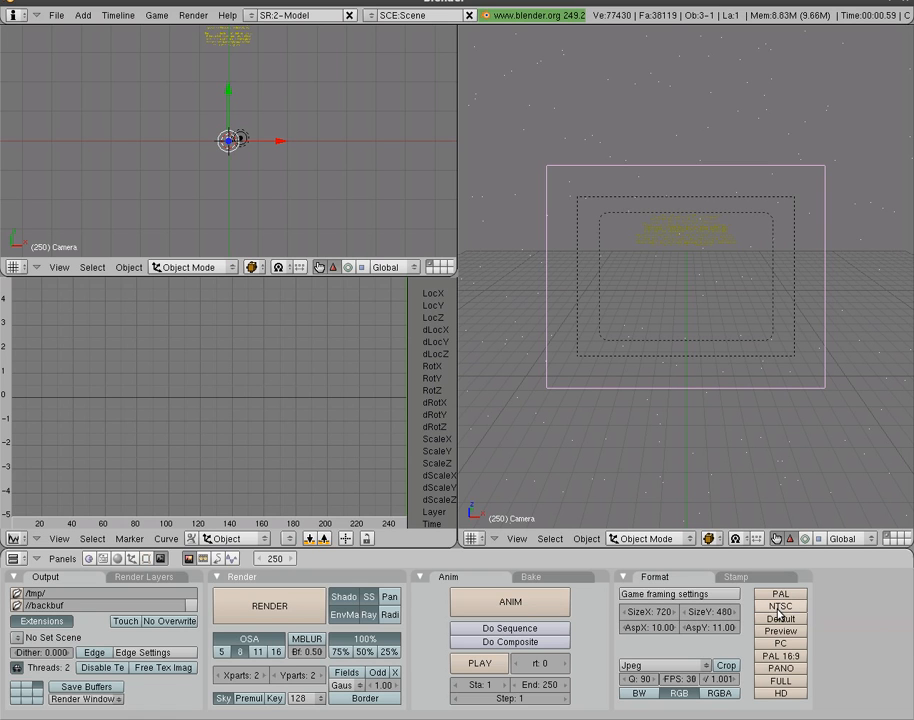
{"action": "left_click", "coordinate": [688, 671]}
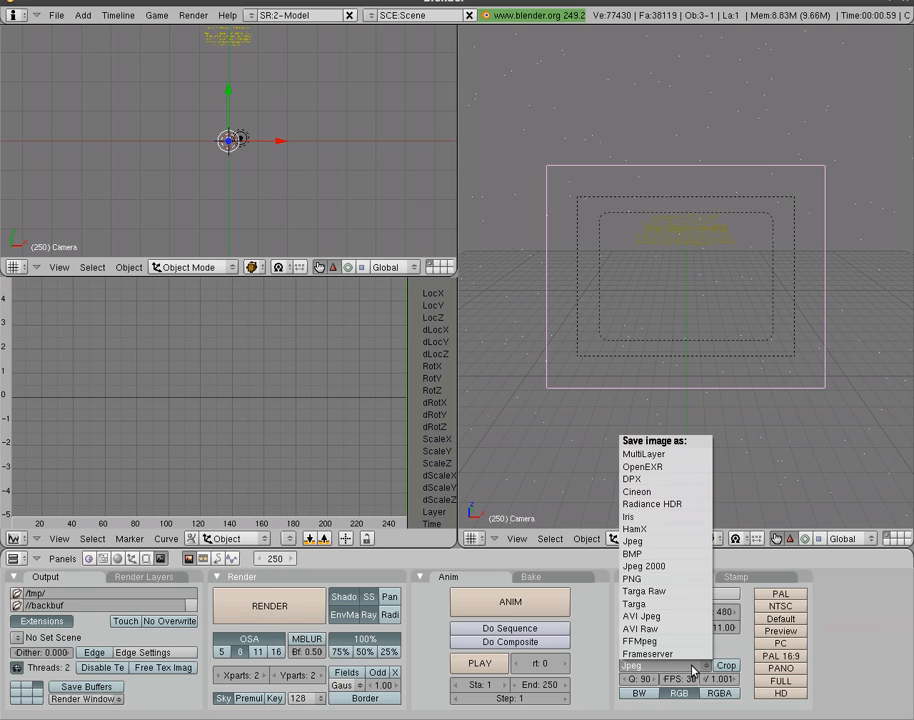
{"action": "left_click", "coordinate": [660, 690]}
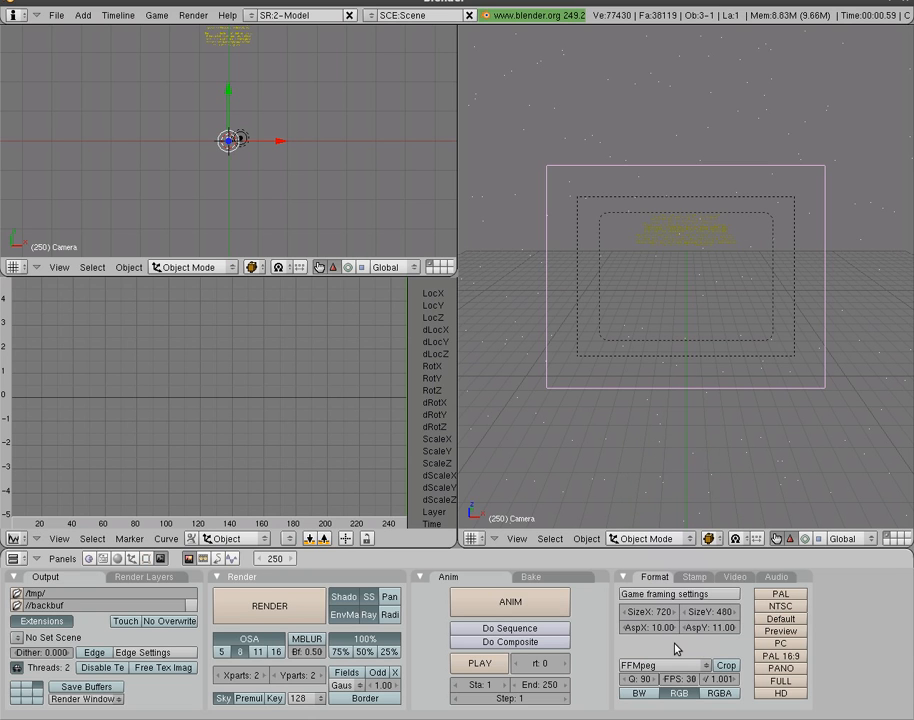
Step: Apply the DV preset to the FFMpeg video output and look over the audio codec settings
{"action": "left_click", "coordinate": [737, 578]}
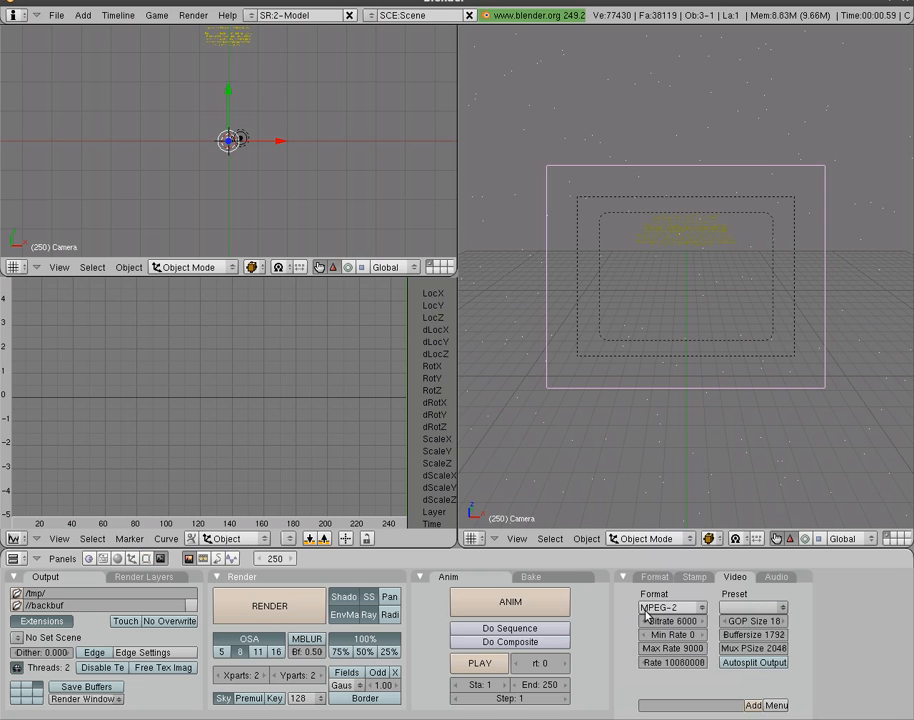
{"action": "left_click", "coordinate": [700, 610]}
{"action": "left_click", "coordinate": [754, 609]}
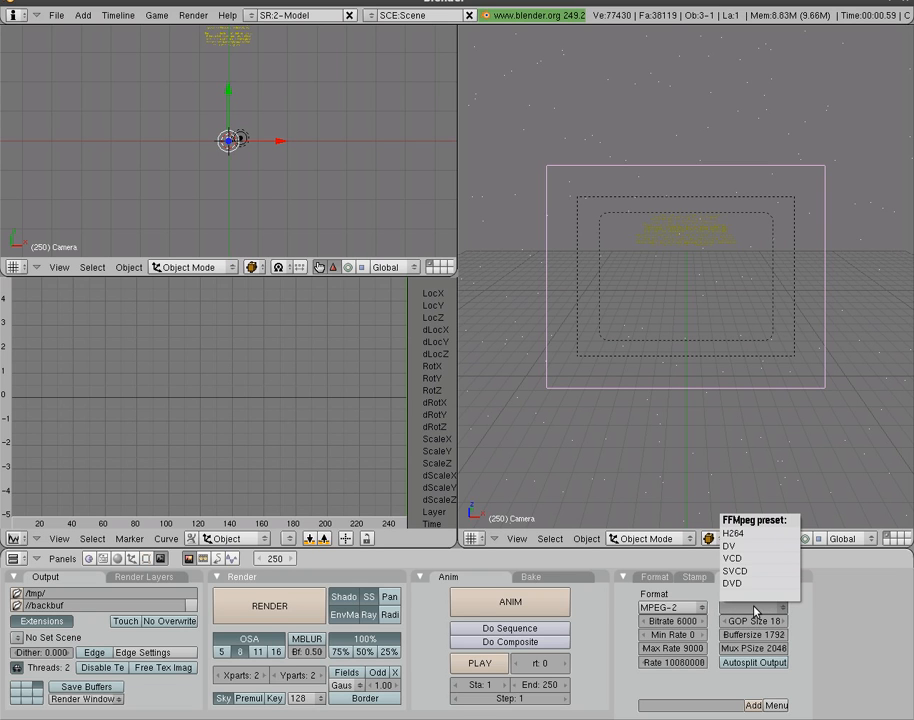
{"action": "left_click", "coordinate": [752, 583]}
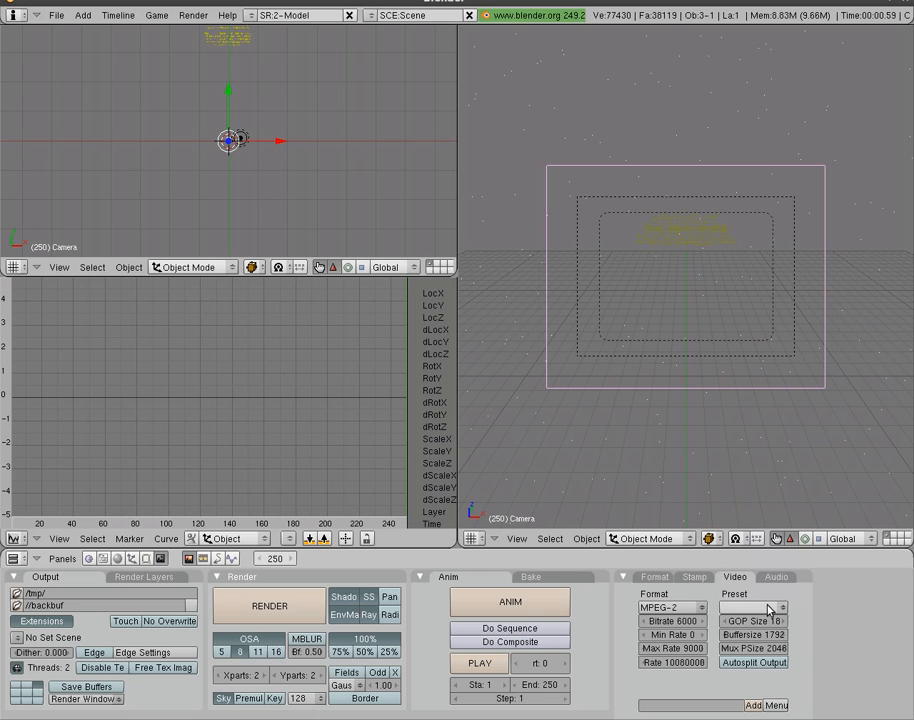
{"action": "left_click", "coordinate": [768, 609]}
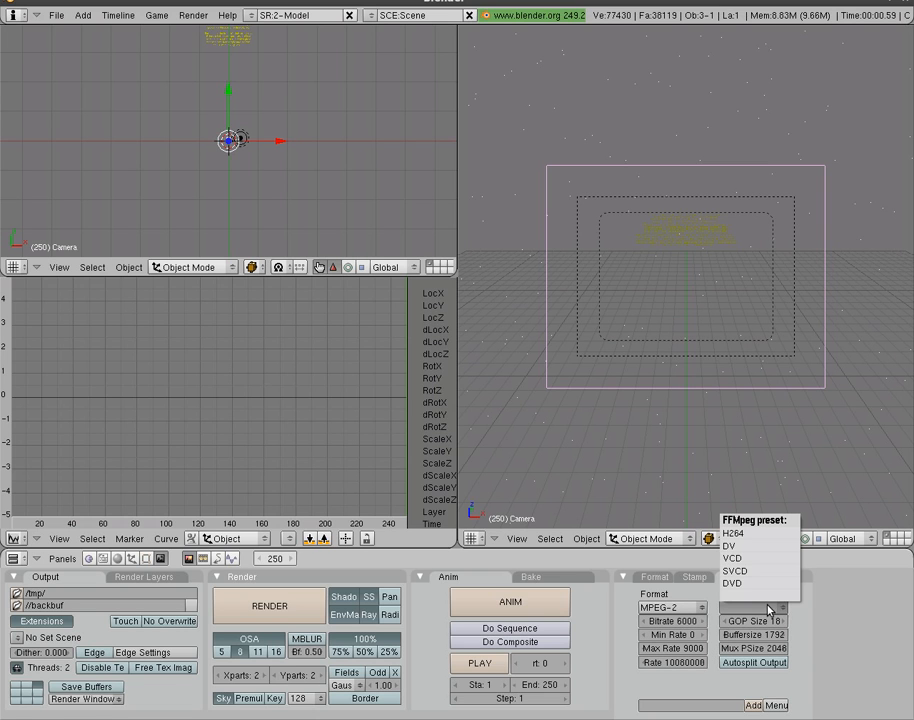
{"action": "left_click", "coordinate": [745, 546]}
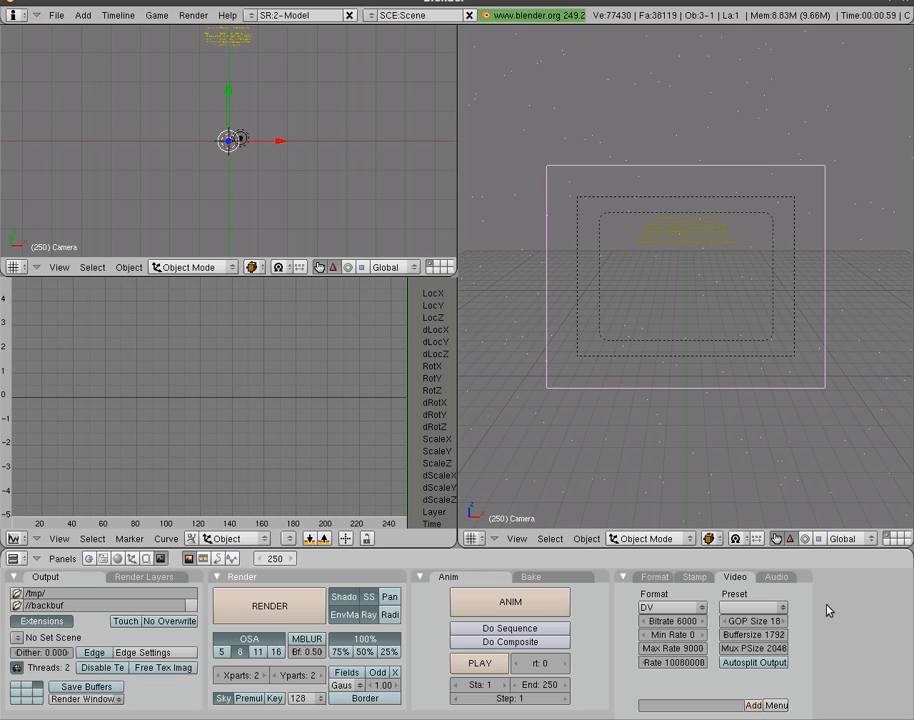
{"action": "left_click", "coordinate": [769, 580]}
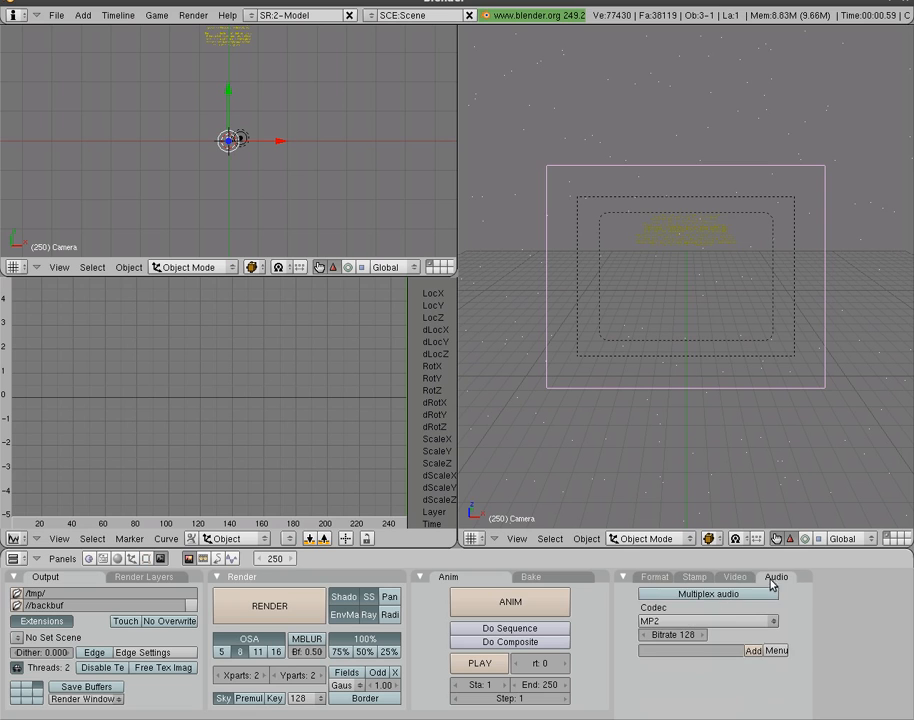
{"action": "left_click", "coordinate": [657, 580]}
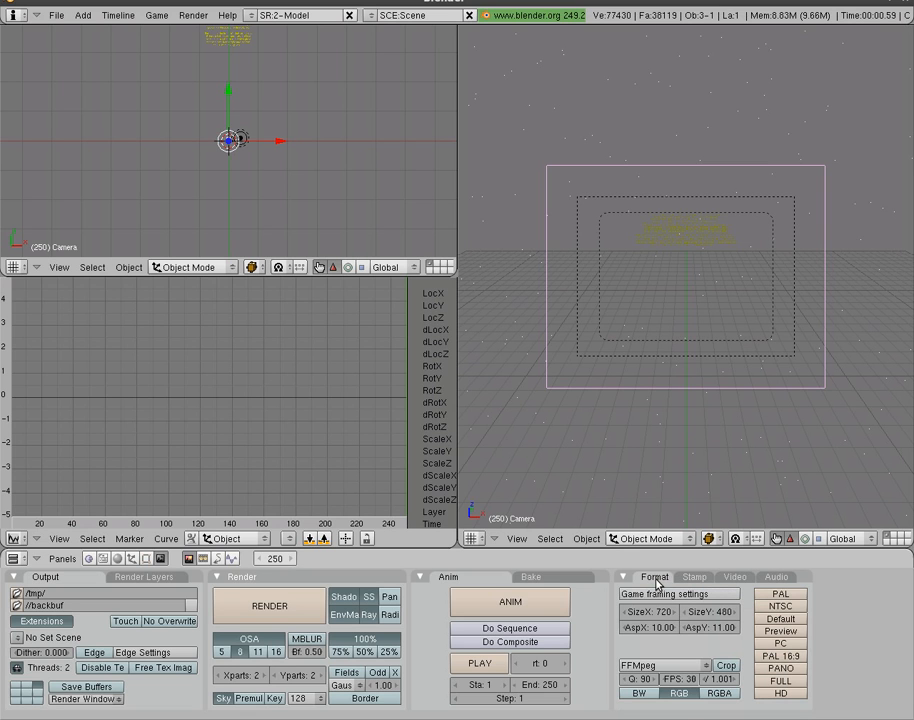
Step: Set the render output path to /tmp/star
{"action": "left_click", "coordinate": [80, 593]}
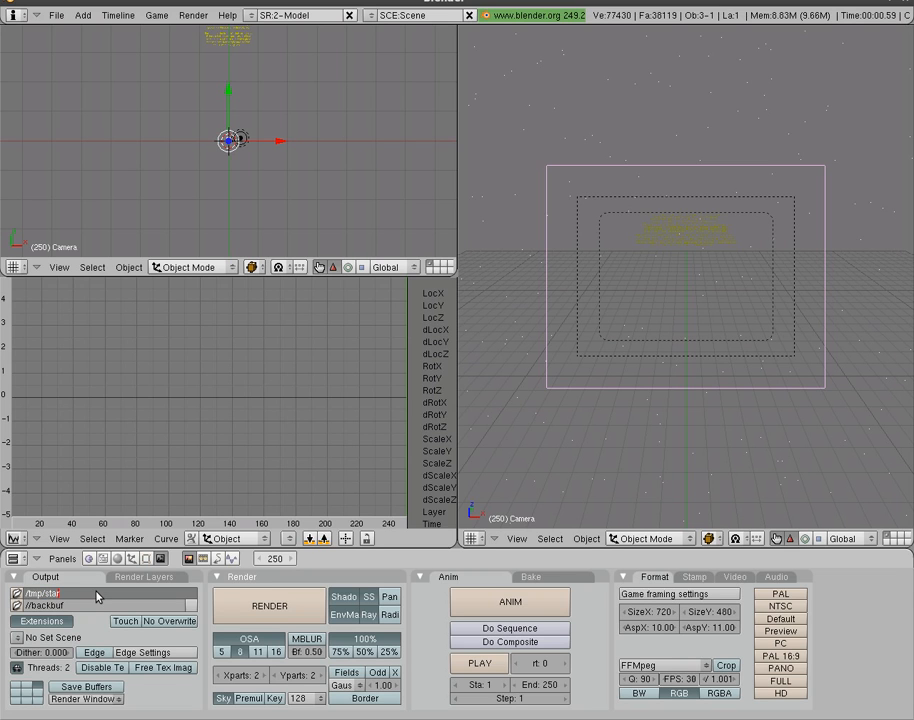
{"action": "type", "text": "star"}
{"action": "key", "text": "Return"}
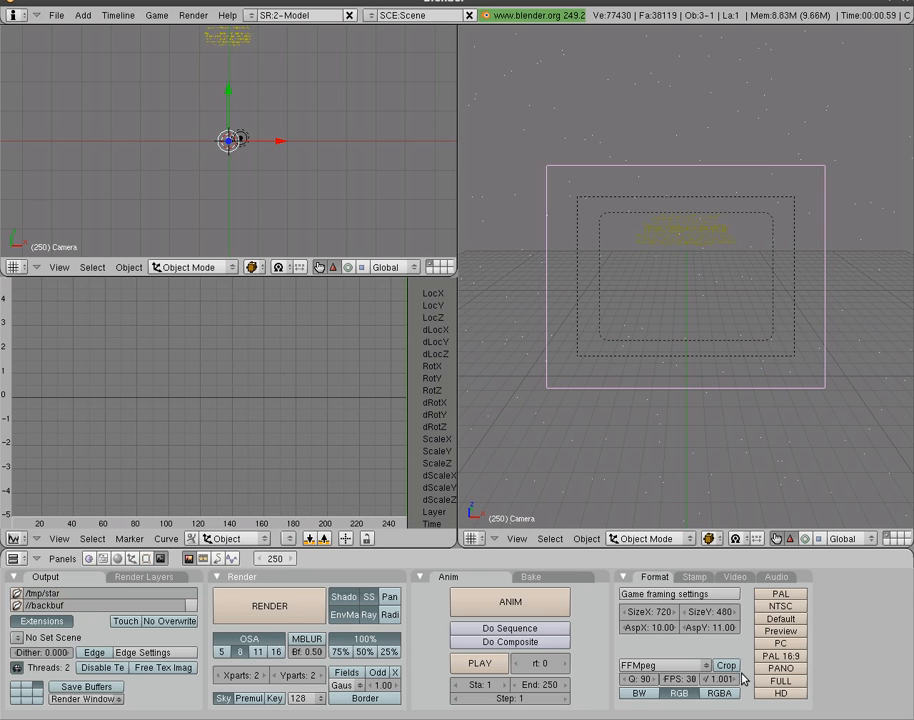
Step: Render the full animation to the output file, play back the rendered result, and close the playback
{"action": "left_click", "coordinate": [487, 603]}
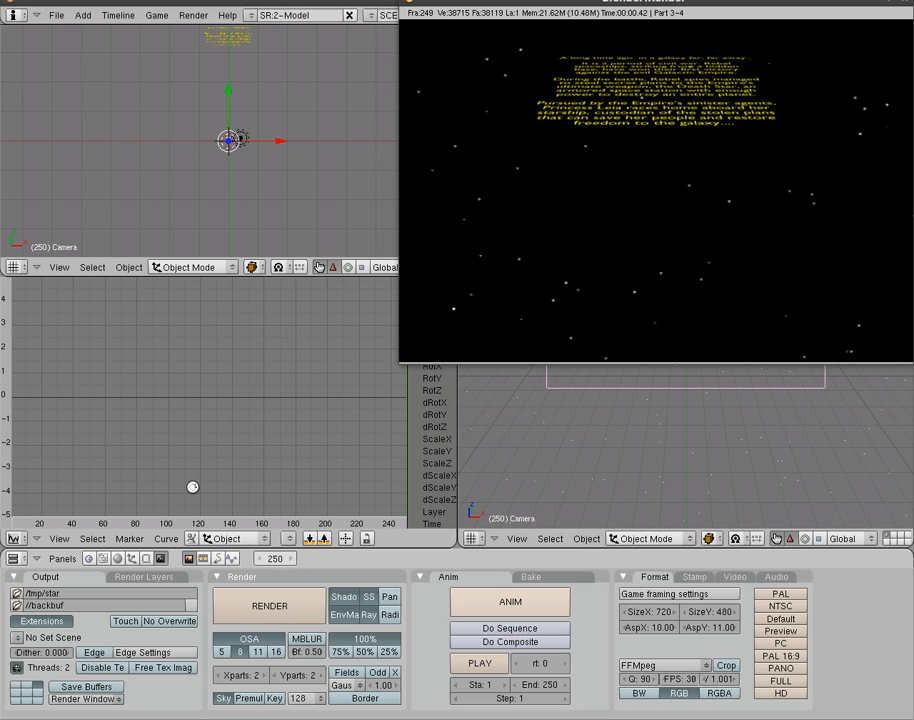
{"action": "left_click", "coordinate": [480, 665]}
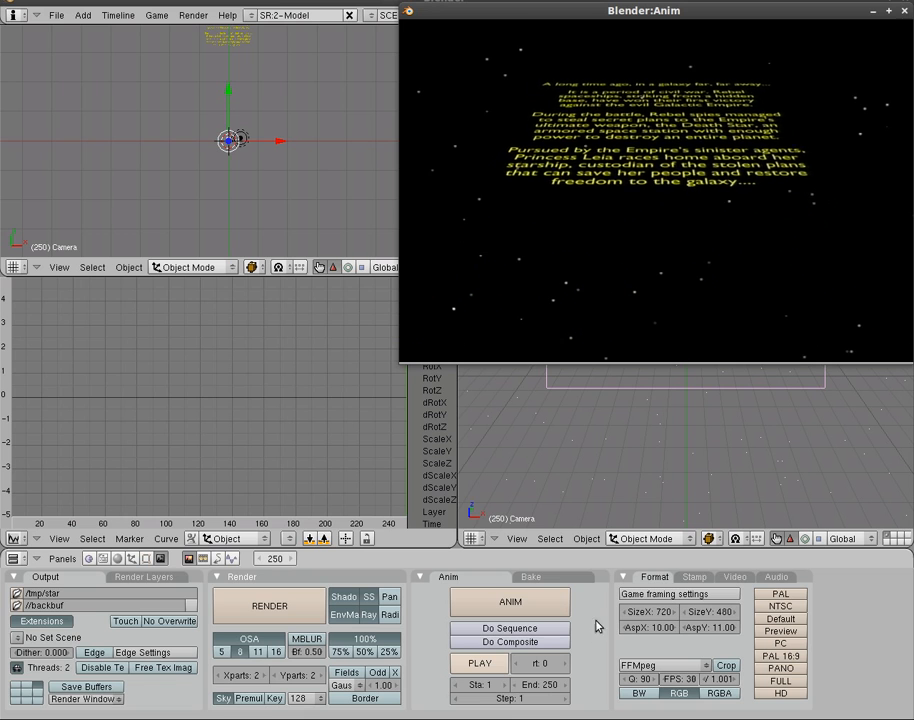
{"action": "key", "text": "Escape"}
Step: Set the animation's end frame to 500 and select the crawl text in the top view
{"action": "left_click", "coordinate": [545, 686]}
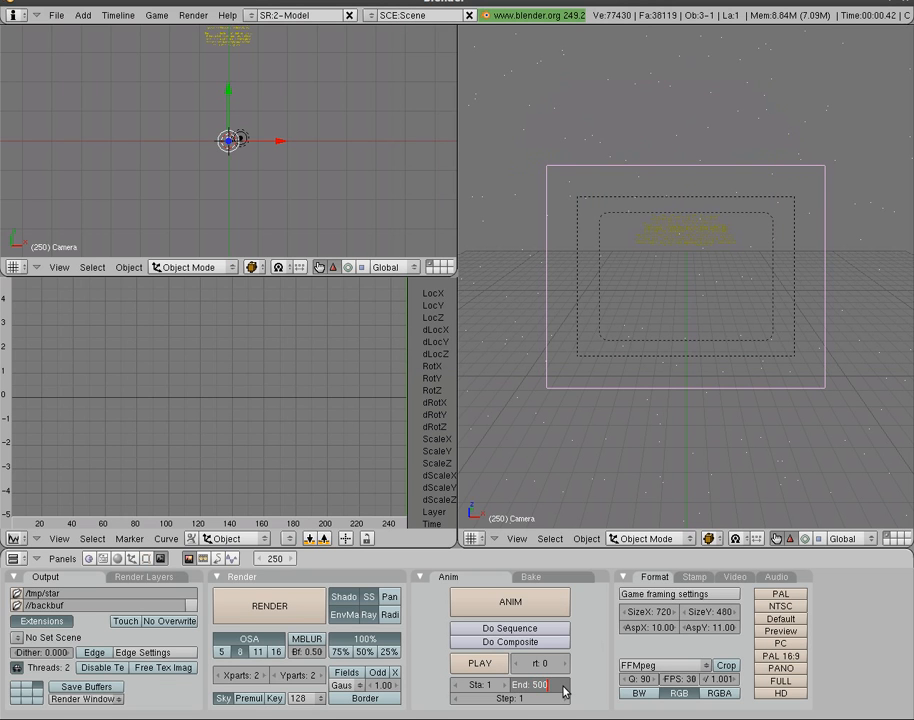
{"action": "key", "text": "Return"}
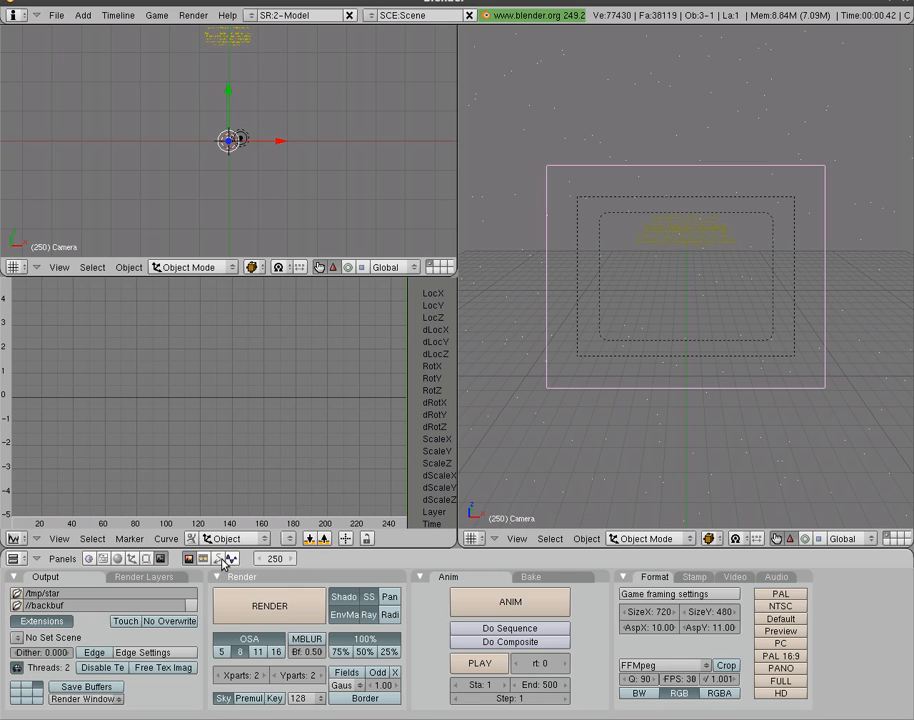
{"action": "right_click", "coordinate": [245, 50]}
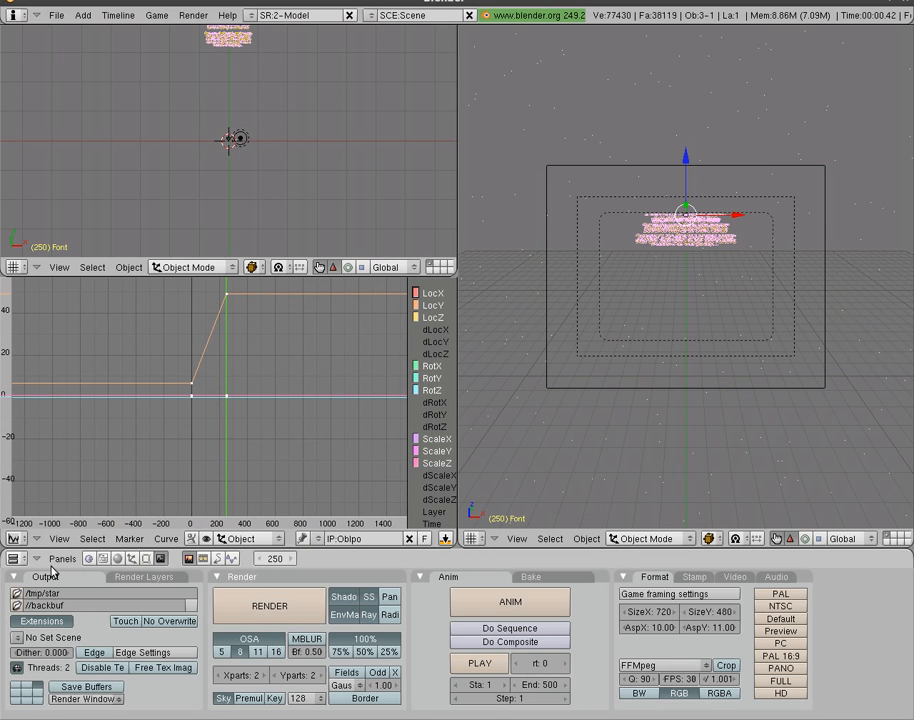
{"action": "left_click", "coordinate": [13, 538]}
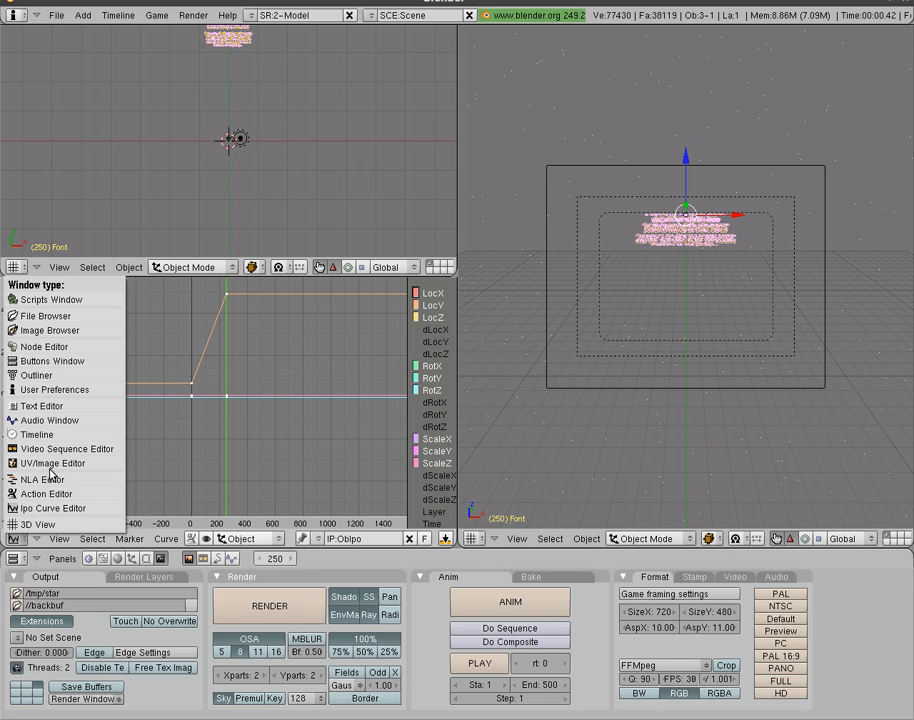
{"action": "left_click", "coordinate": [52, 436]}
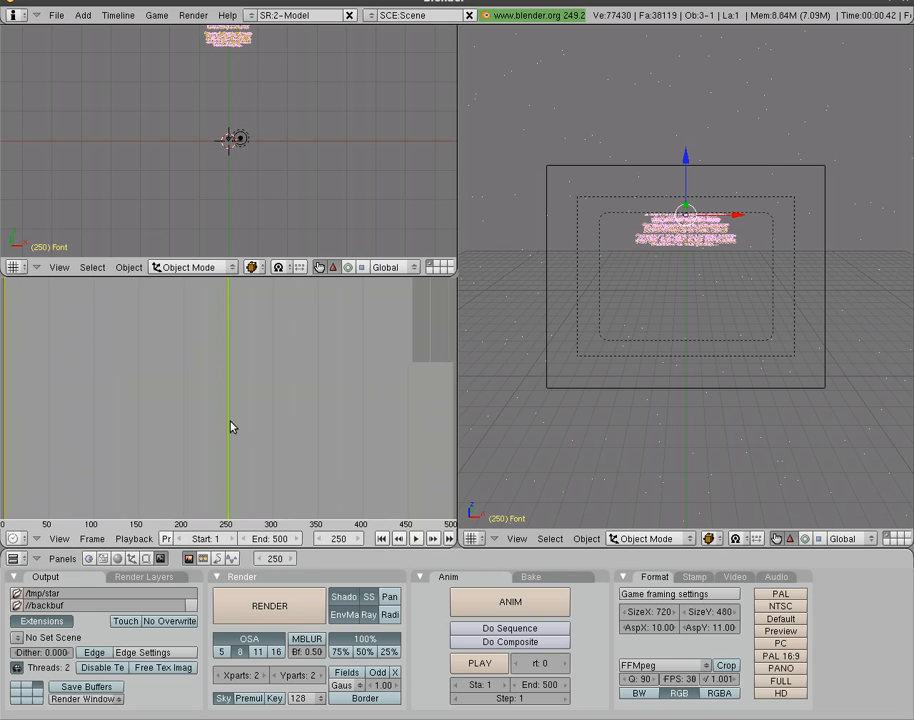
{"action": "scroll", "coordinate": [230, 427], "scroll_direction": "down", "scroll_amount": 5}
{"action": "scroll", "coordinate": [218, 432], "scroll_direction": "up", "scroll_amount": 6}
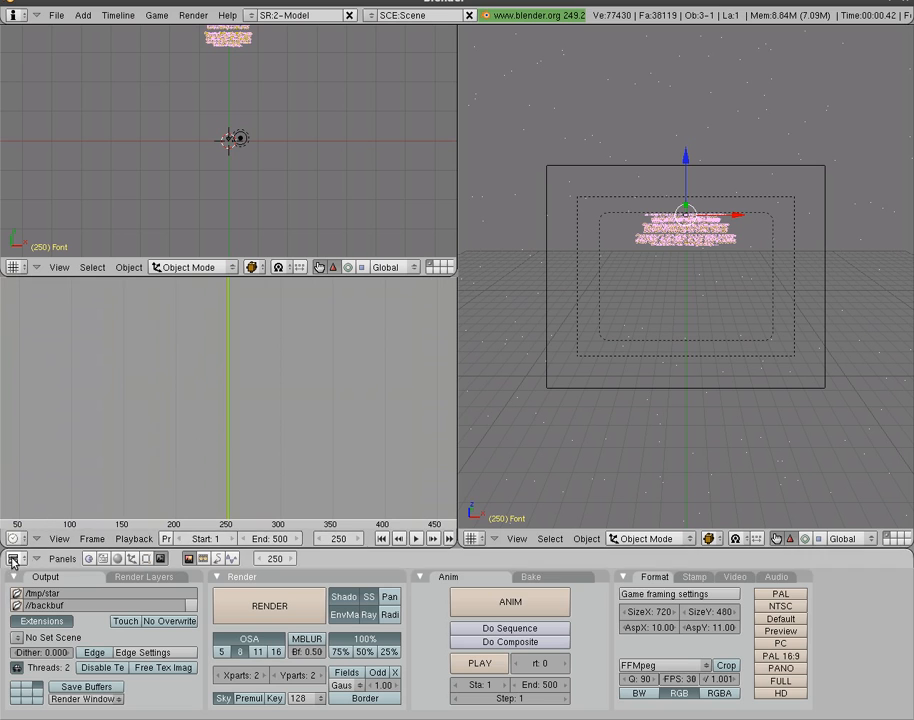
Step: Open the NLA Editor below the top view, move the text's frame 250 keyframe to about frame 500, and replay the animation
{"action": "left_click", "coordinate": [13, 539]}
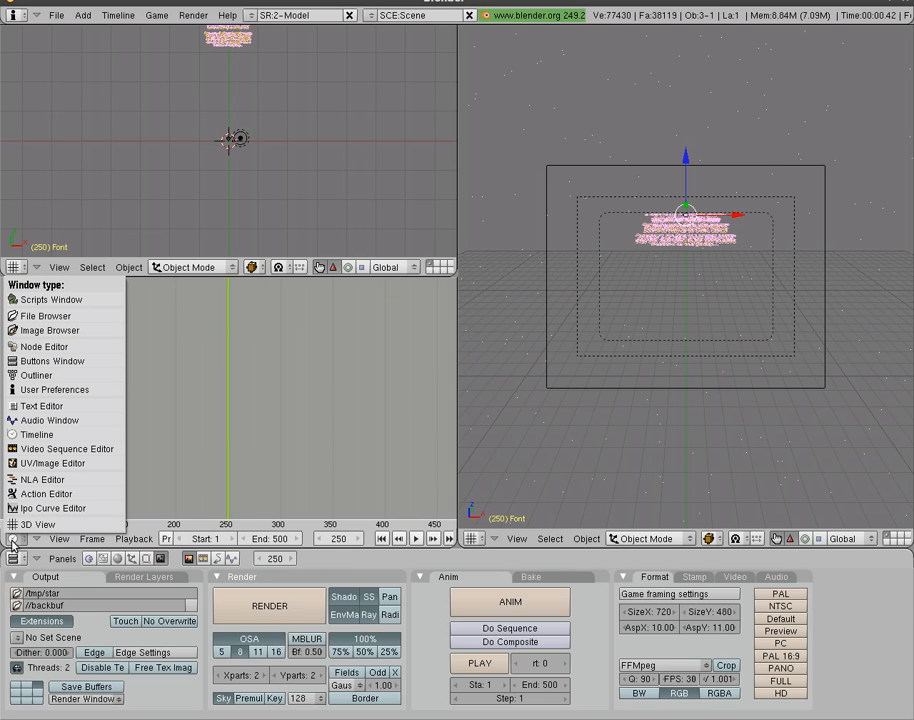
{"action": "left_click", "coordinate": [40, 480]}
{"action": "scroll", "coordinate": [239, 481], "scroll_direction": "down", "scroll_amount": 4}
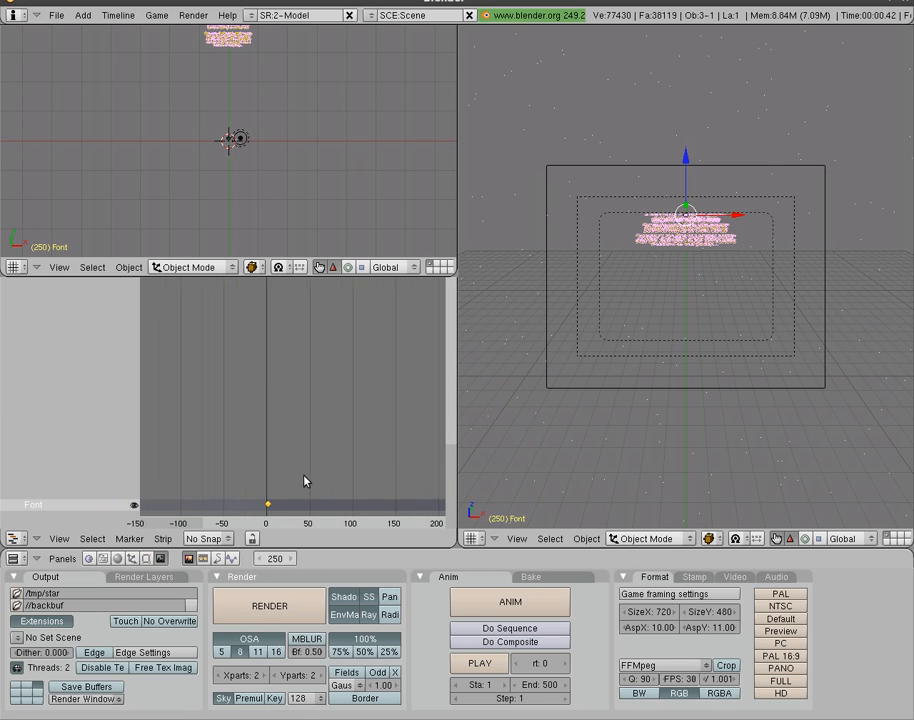
{"action": "middle_click_drag", "start_coordinate": [289, 463], "coordinate": [269, 427]}
{"action": "middle_click_drag", "start_coordinate": [255, 423], "coordinate": [253, 423]}
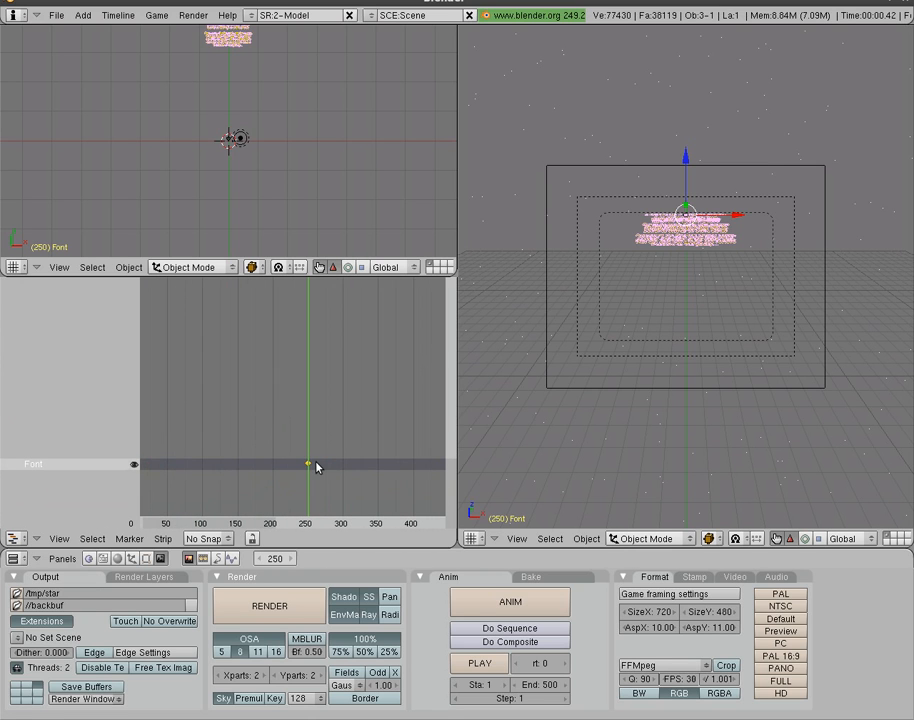
{"action": "scroll", "coordinate": [306, 469], "scroll_direction": "down", "scroll_amount": 4}
{"action": "scroll", "coordinate": [306, 469], "scroll_direction": "up", "scroll_amount": 1}
{"action": "middle_click_drag", "start_coordinate": [396, 459], "coordinate": [348, 459]}
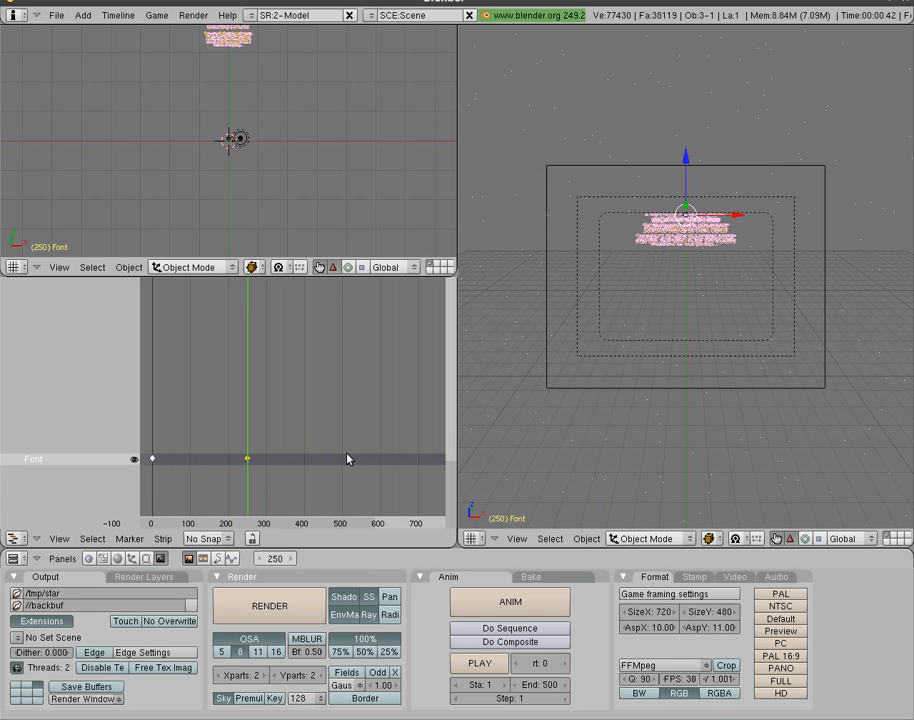
{"action": "key", "text": "g"}
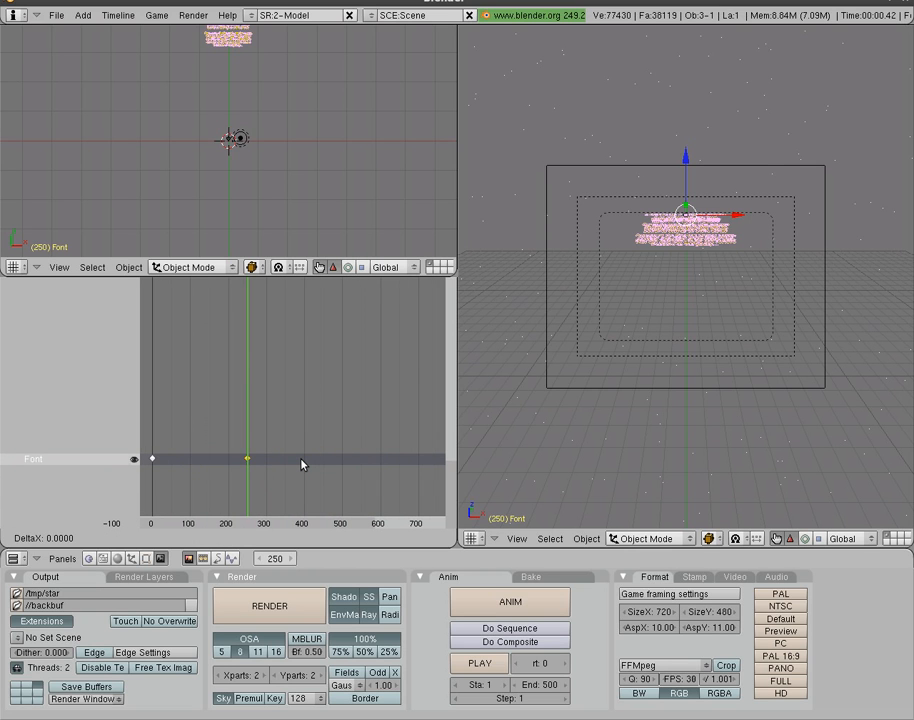
{"action": "left_click", "coordinate": [396, 465]}
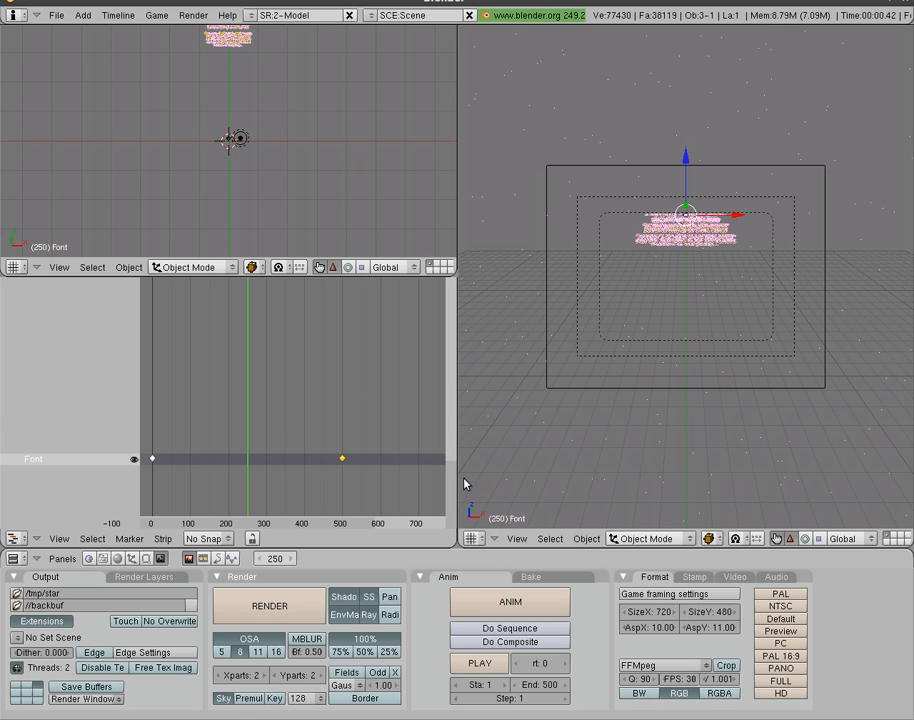
{"action": "key", "text": "alt+a"}
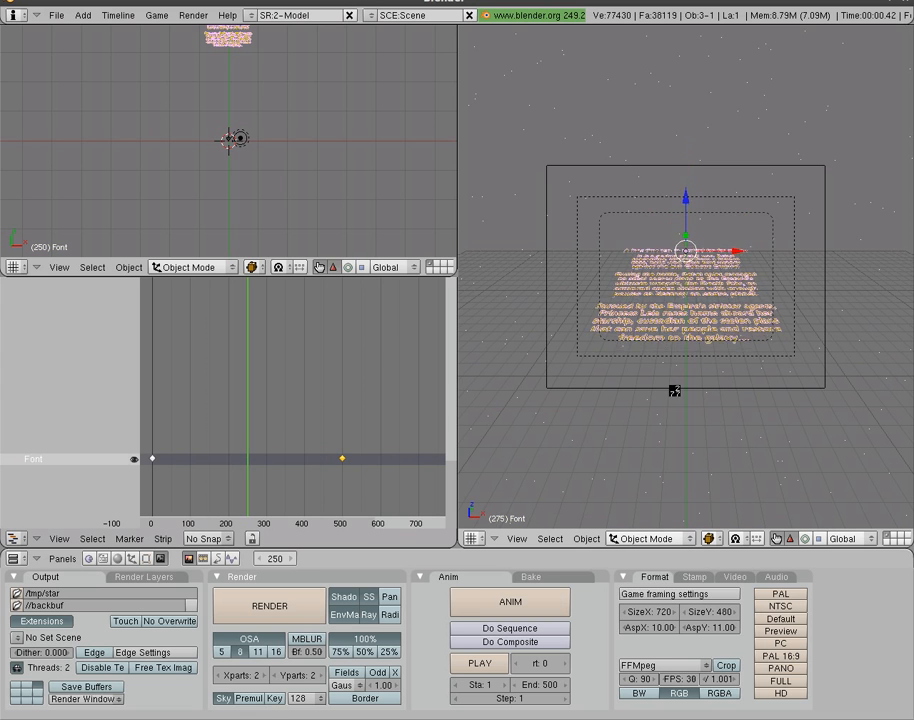